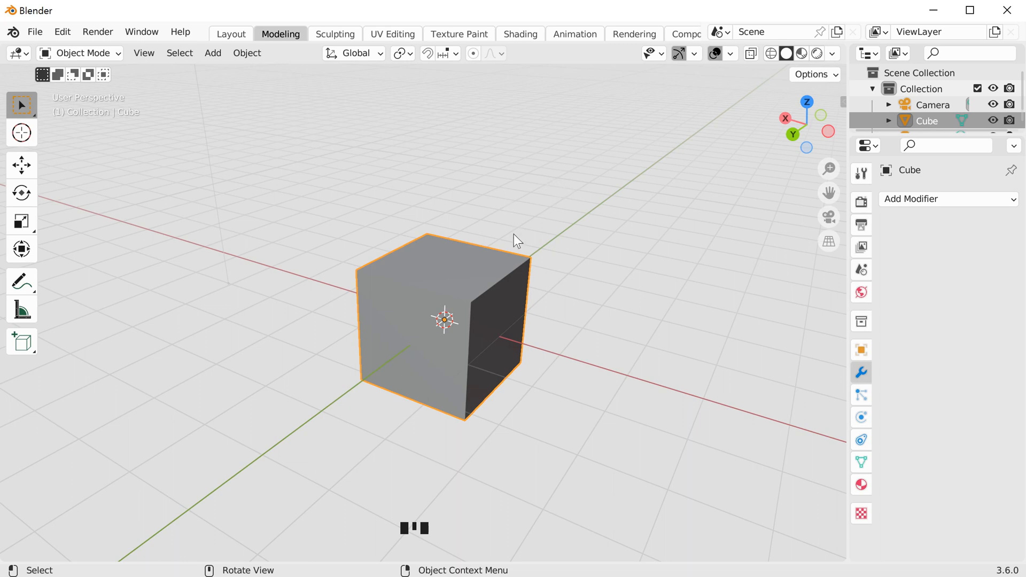
# Examine the default cube from several angles and distances in the 3D viewport.
pyautogui.moveTo(550, 306); pyautogui.dragTo(466, 300, button='middle')
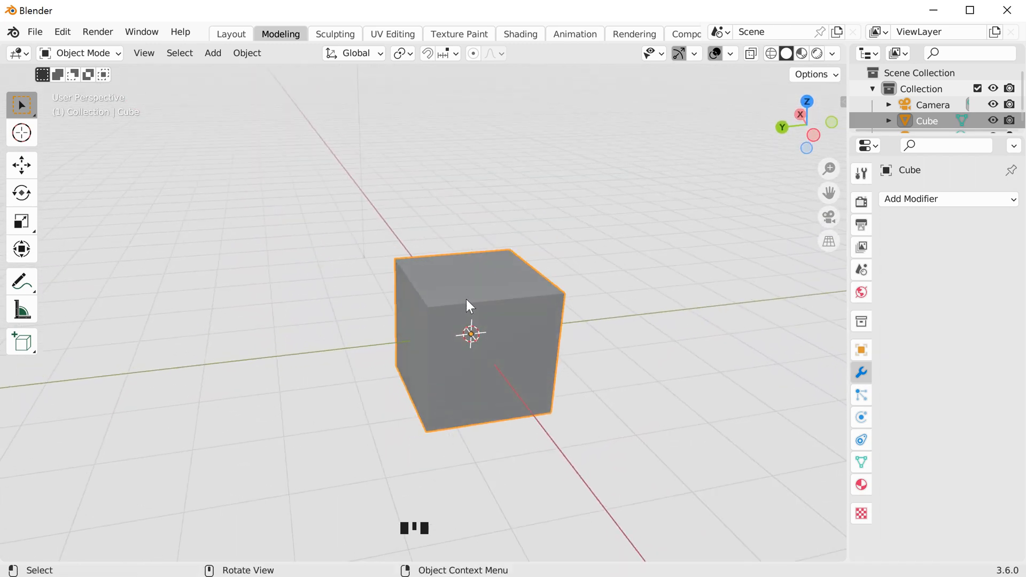
pyautogui.scroll(-4, 490, 312)
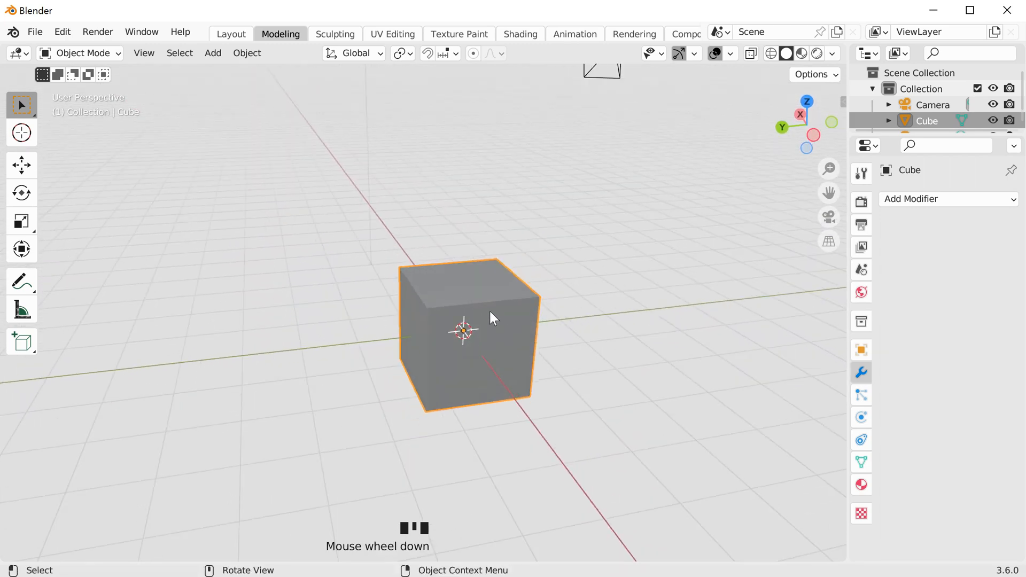
pyautogui.scroll(5, 489, 313)
pyautogui.scroll(4, 493, 318)
pyautogui.scroll(-5, 493, 318)
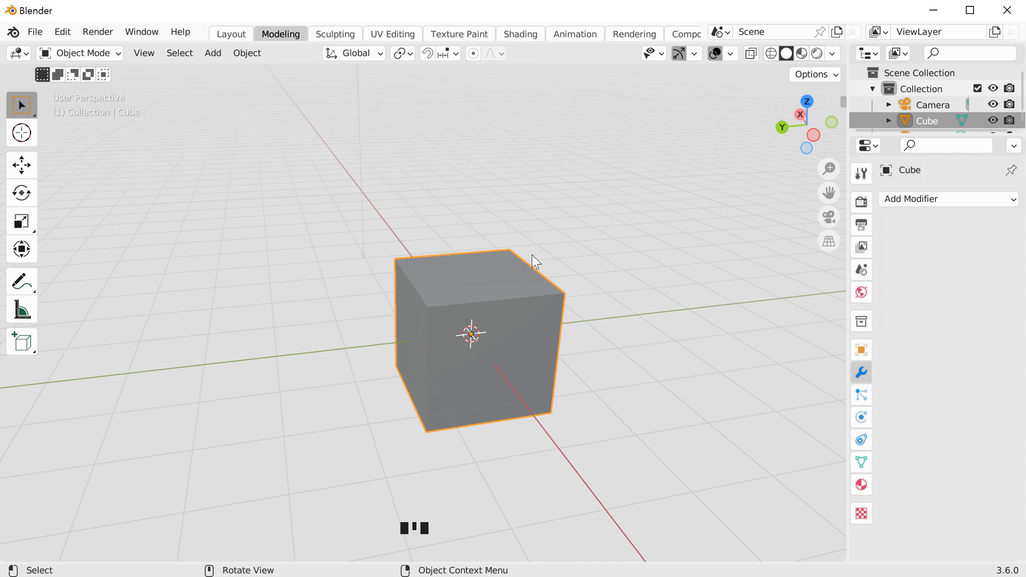
pyautogui.keyDown('shift'); pyautogui.moveTo(598, 269); pyautogui.dragTo(292, 303, button='middle'); pyautogui.keyUp('shift')
pyautogui.keyDown('shift'); pyautogui.moveTo(188, 357); pyautogui.dragTo(493, 328, button='middle'); pyautogui.keyUp('shift')
pyautogui.moveTo(358, 354); pyautogui.dragTo(573, 355, button='middle')
pyautogui.keyDown('shift'); pyautogui.moveTo(367, 370); pyautogui.dragTo(612, 417, button='middle'); pyautogui.keyUp('shift')
pyautogui.keyDown('shift'); pyautogui.moveTo(674, 431); pyautogui.dragTo(559, 401, button='middle'); pyautogui.keyUp('shift')
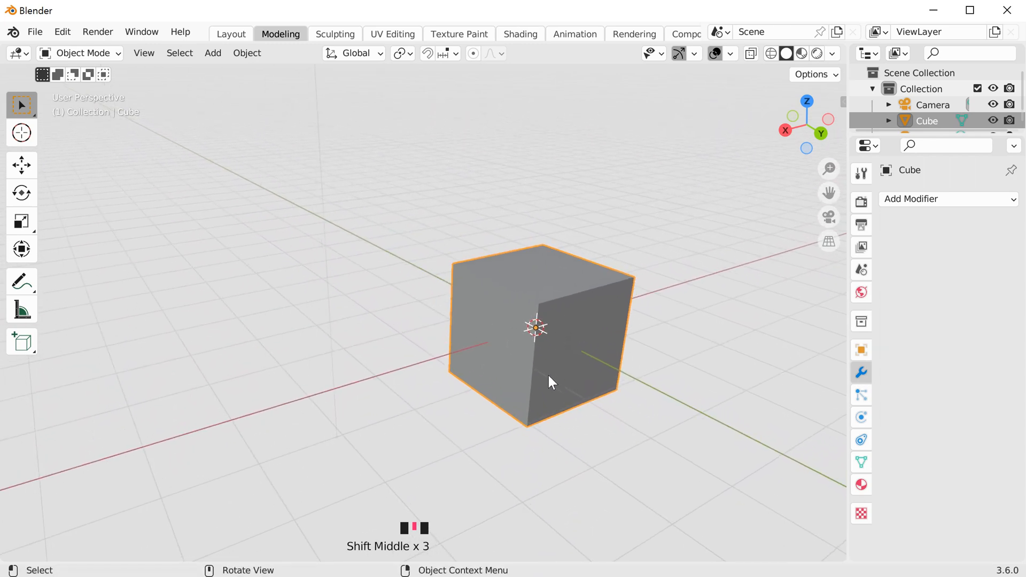
pyautogui.keyDown('shift'); pyautogui.moveTo(548, 335); pyautogui.dragTo(420, 300, button='middle'); pyautogui.keyUp('shift')
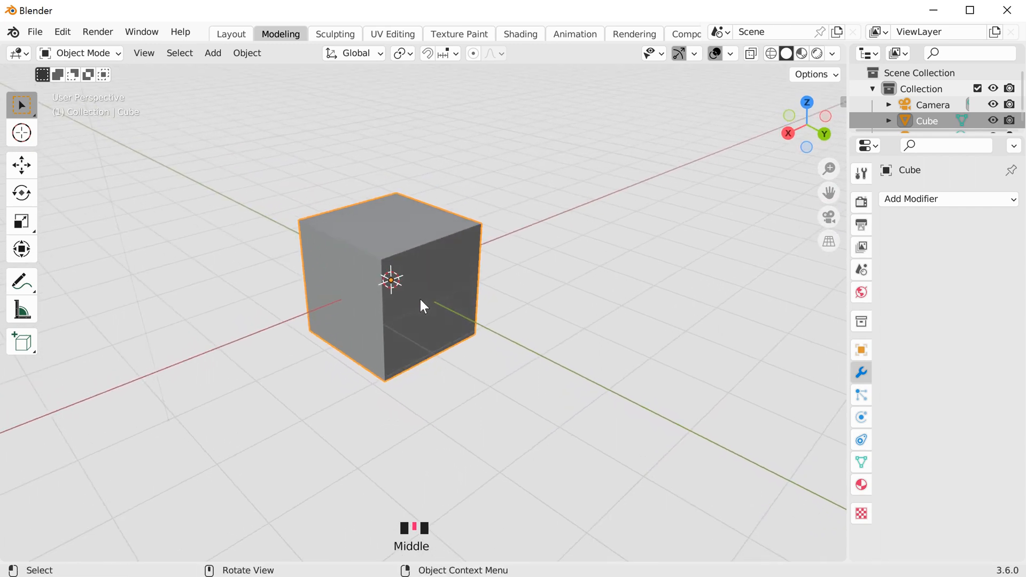
# Isolate the cube in local view and inspect it from other angles.
pyautogui.press('/')
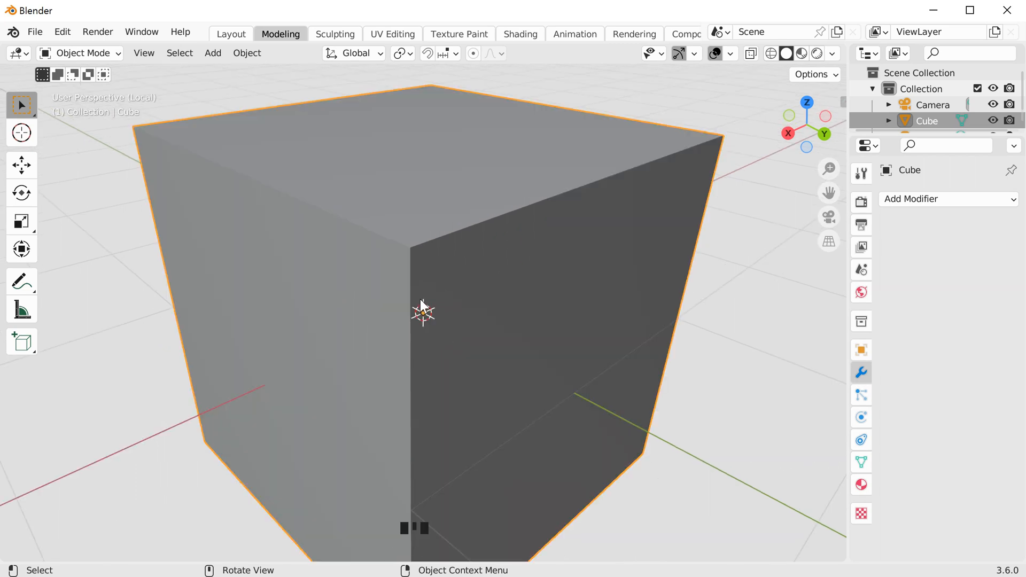
pyautogui.press('/')
pyautogui.press('/')
pyautogui.press('/')
pyautogui.press('/')
pyautogui.moveTo(297, 307); pyautogui.dragTo(371, 294, button='middle')
pyautogui.scroll(1, 371, 294)
pyautogui.scroll(-5, 373, 291)
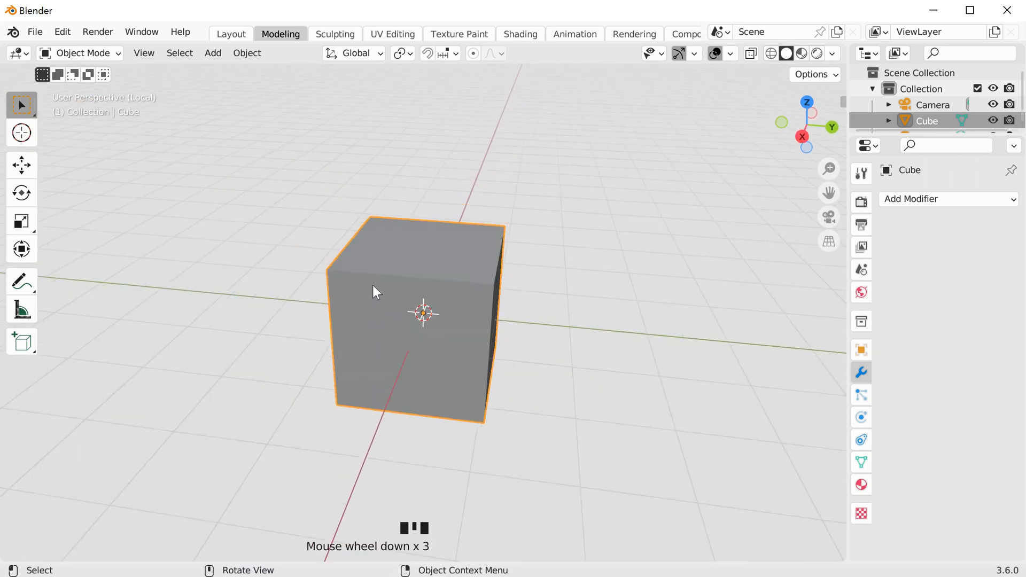
pyautogui.moveTo(493, 229); pyautogui.dragTo(453, 274, button='middle')
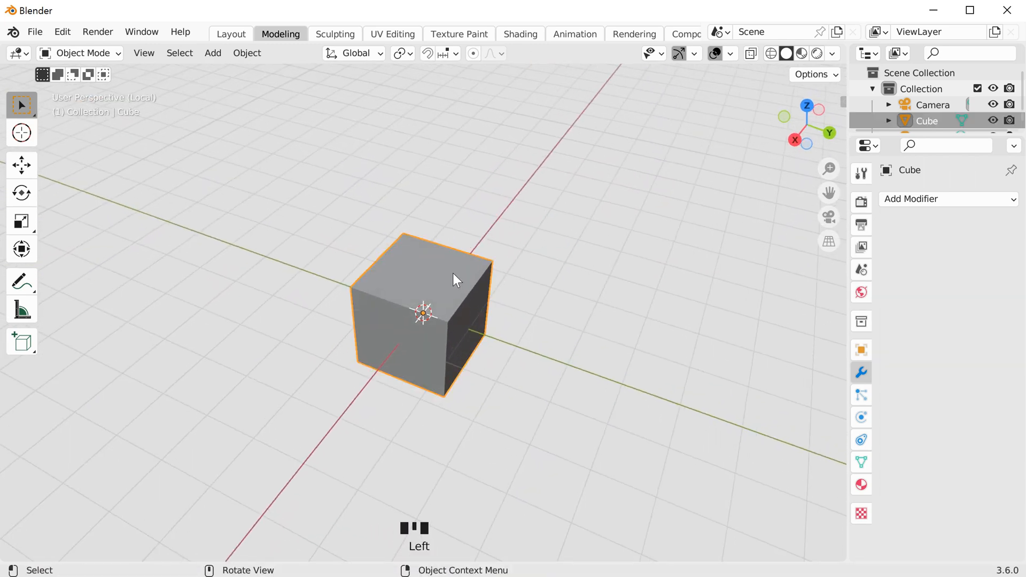
# Duplicate the cube twice, placing one copy on each side of the original, and clear the selection.
pyautogui.press('shift')
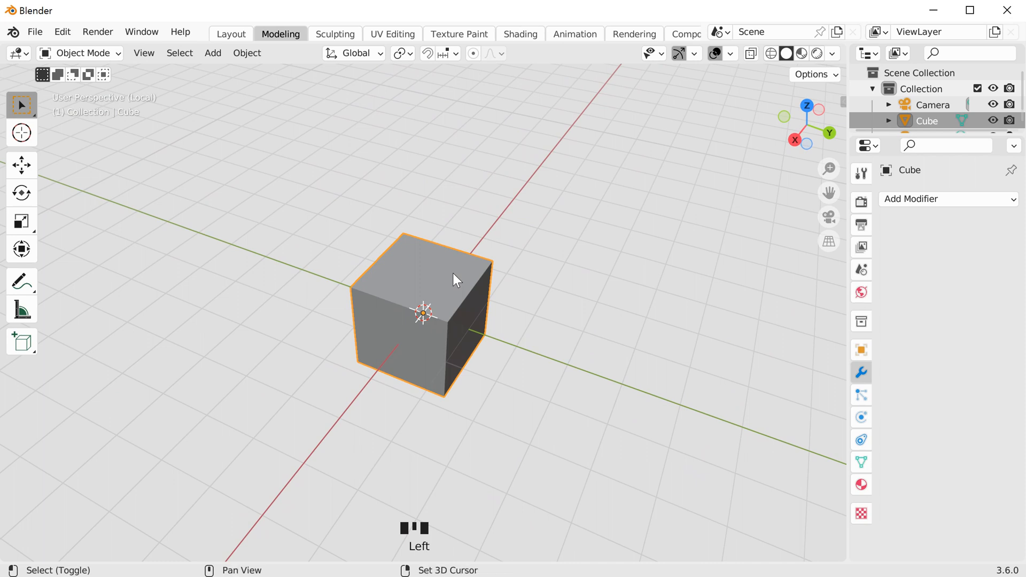
pyautogui.hotkey('shift', 'd')
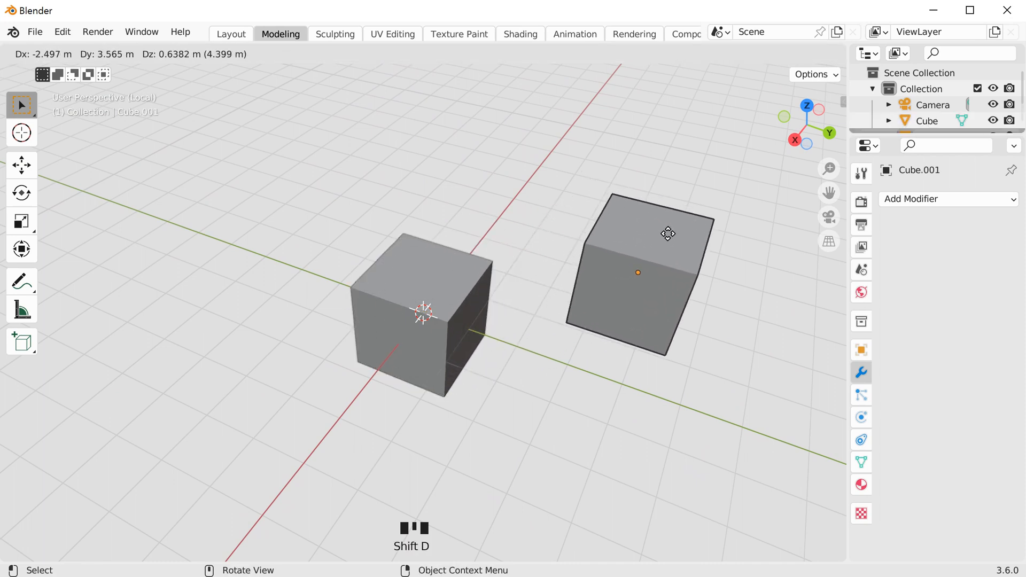
pyautogui.click(660, 240)
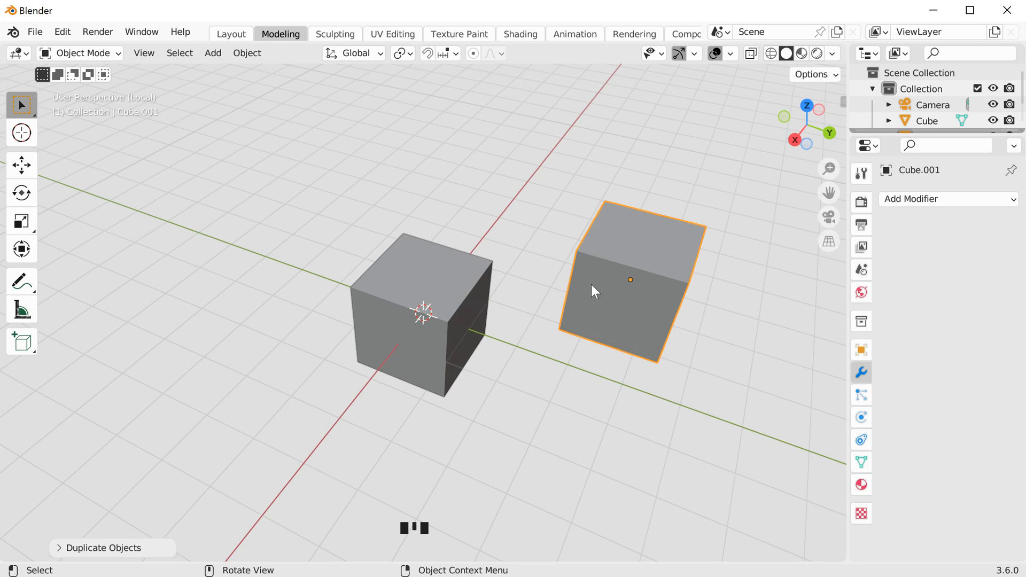
pyautogui.hotkey('shift', 'd')
pyautogui.click(180, 419)
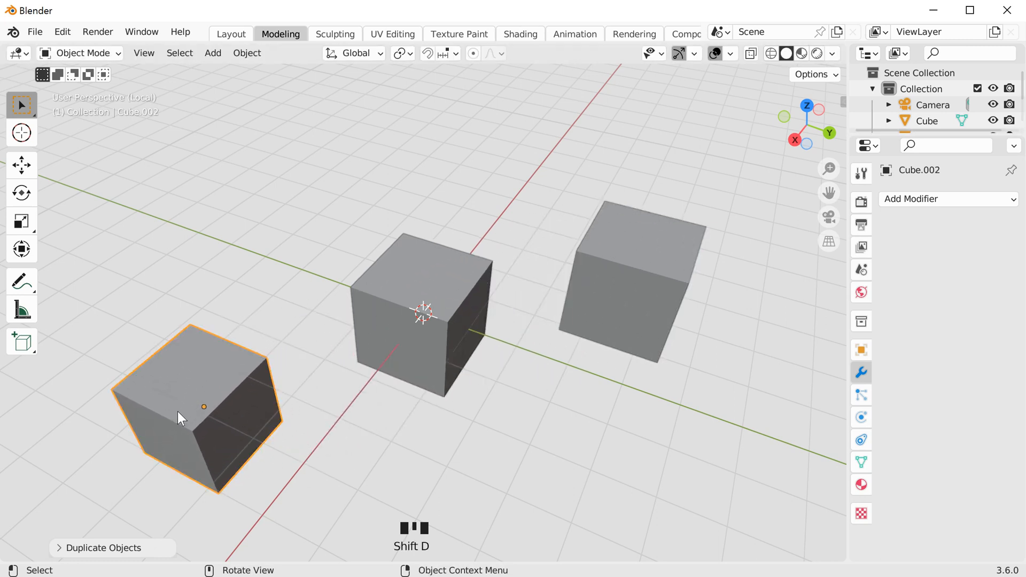
pyautogui.click(507, 393)
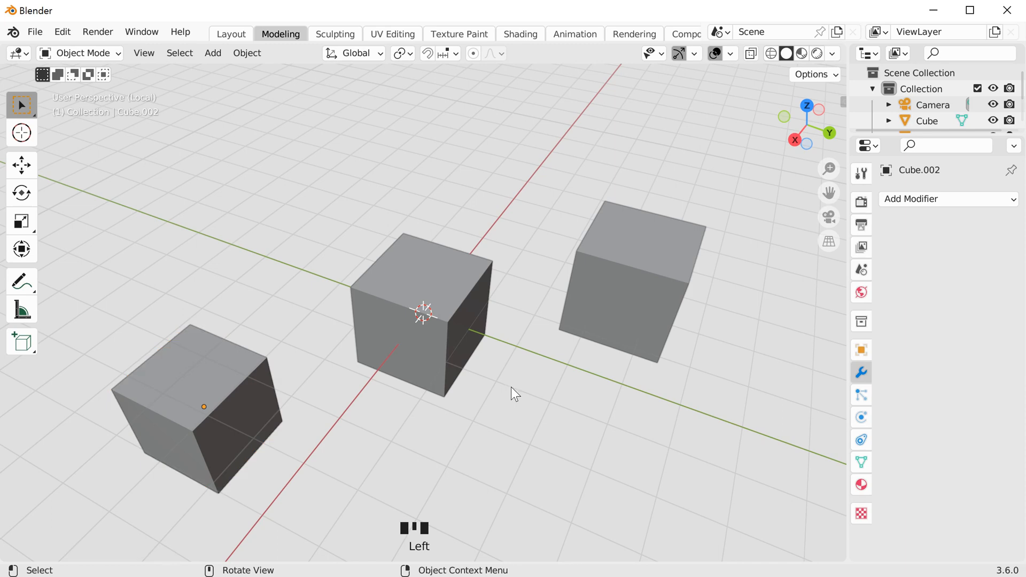
# Select the first duplicate cube and repeatedly toggle local view to compare it isolated and within the full scene.
pyautogui.click(646, 259)
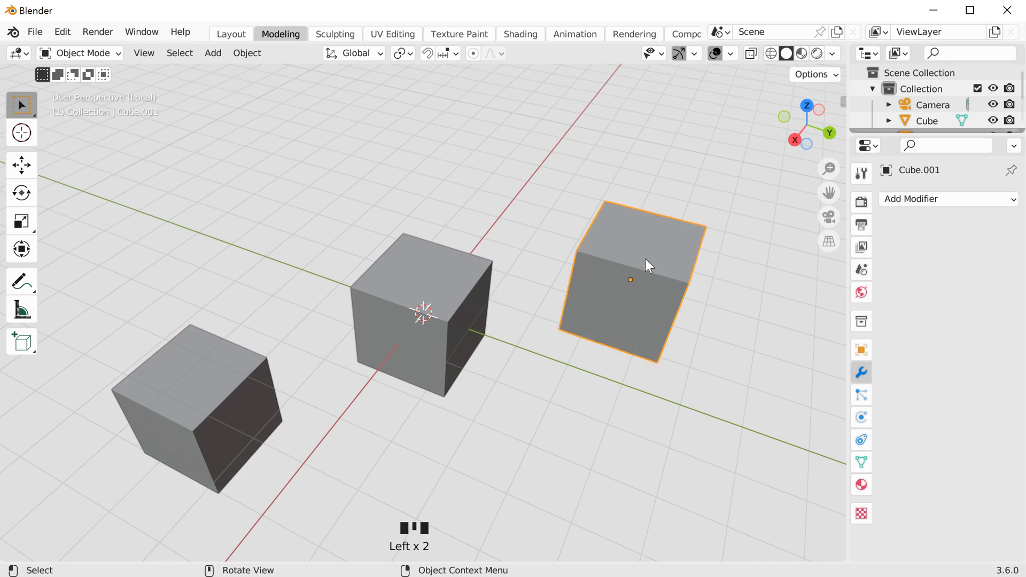
pyautogui.press('/')
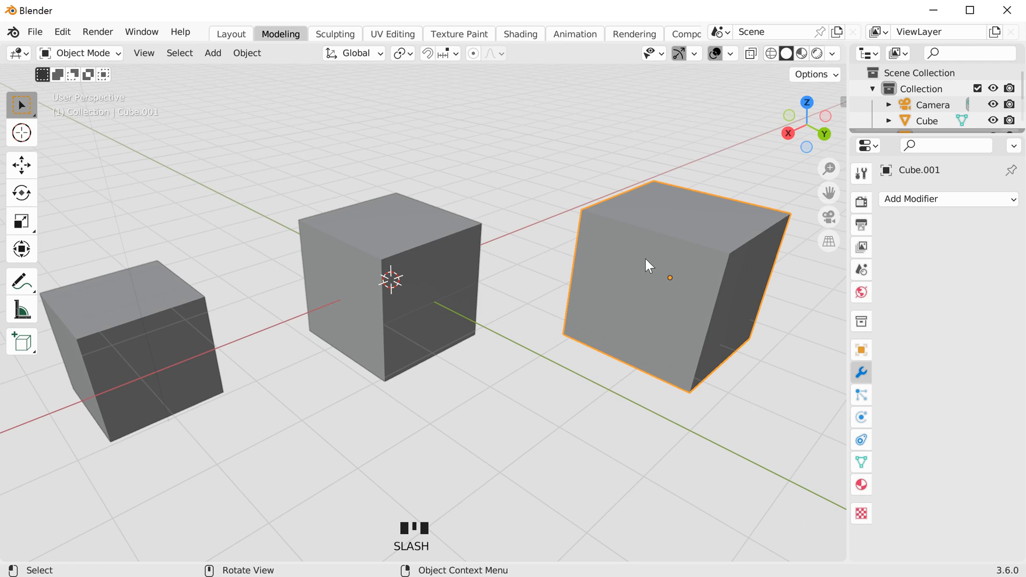
pyautogui.press('/')
pyautogui.press('/')
pyautogui.press('/')
pyautogui.press('/')
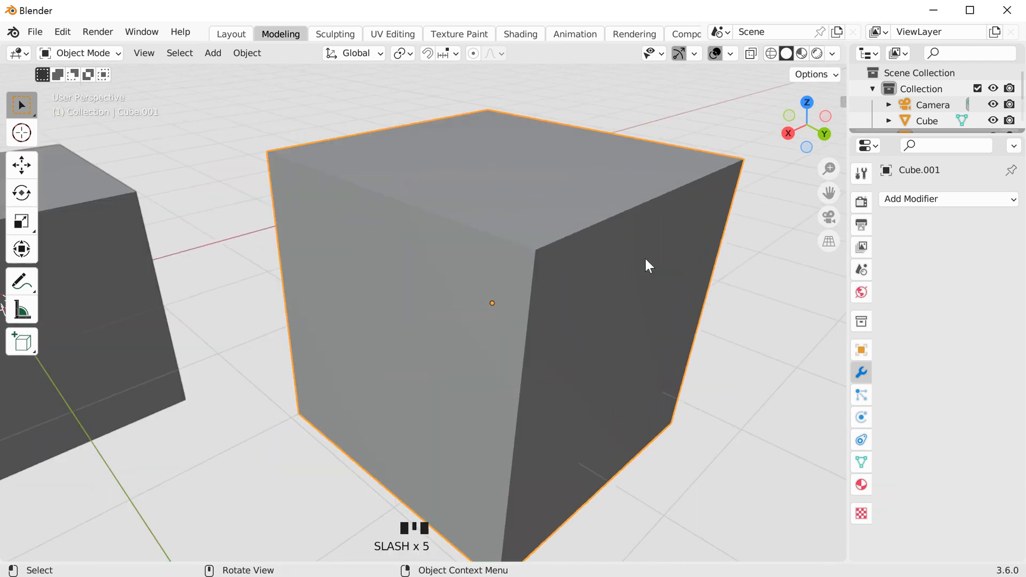
# Isolate the second duplicate cube in local view and return to the full scene.
pyautogui.click(165, 350)
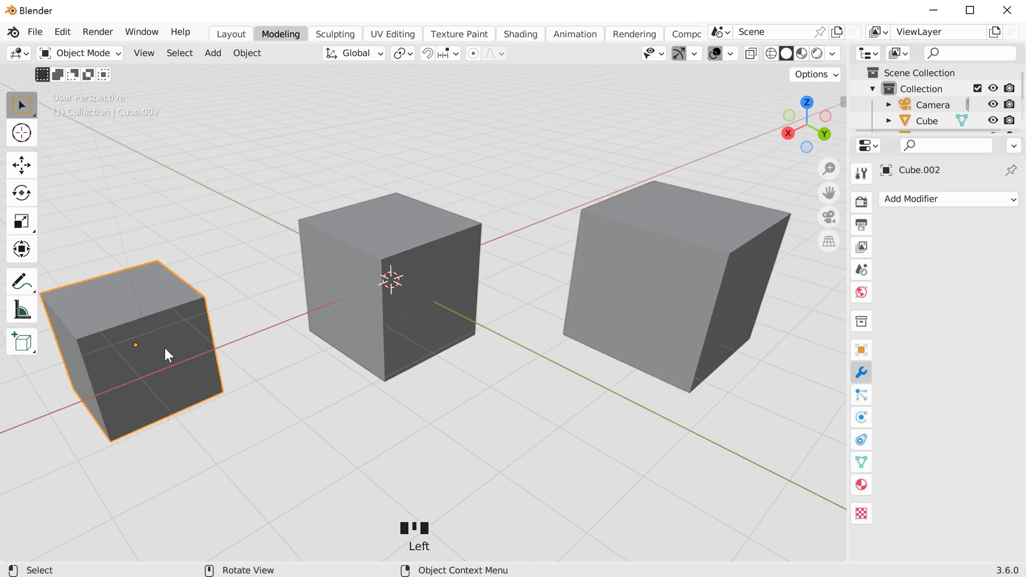
pyautogui.press('/')
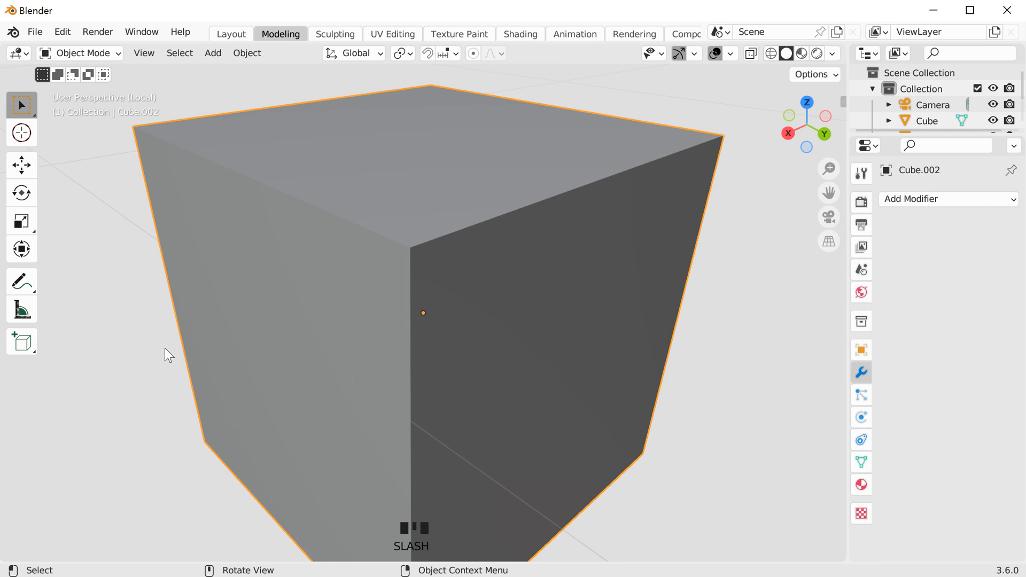
pyautogui.press('/')
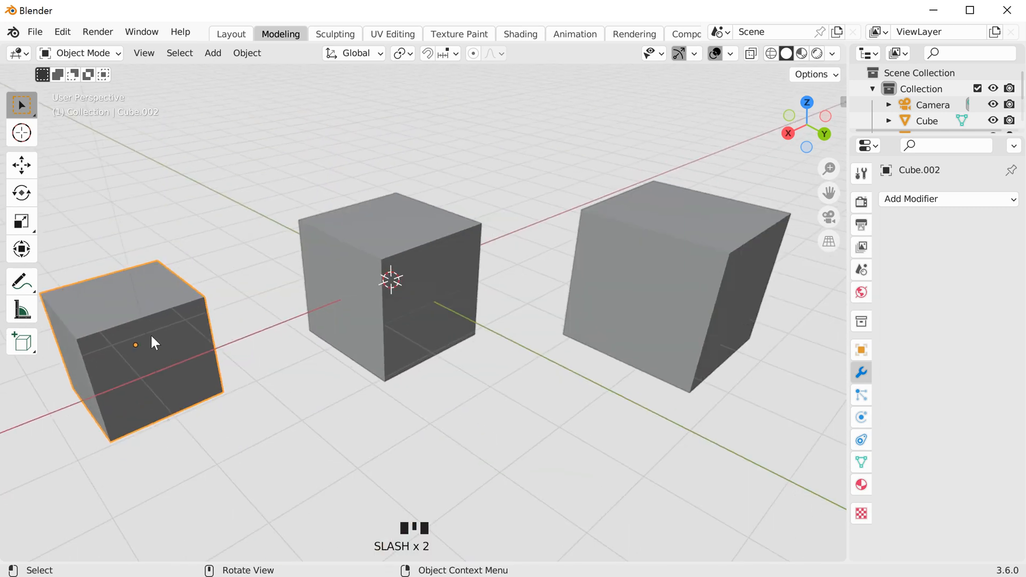
# Delete both duplicate cubes, keeping only the original cube at the origin.
pyautogui.click(155, 328)
pyautogui.click(155, 328)
pyautogui.press('x')
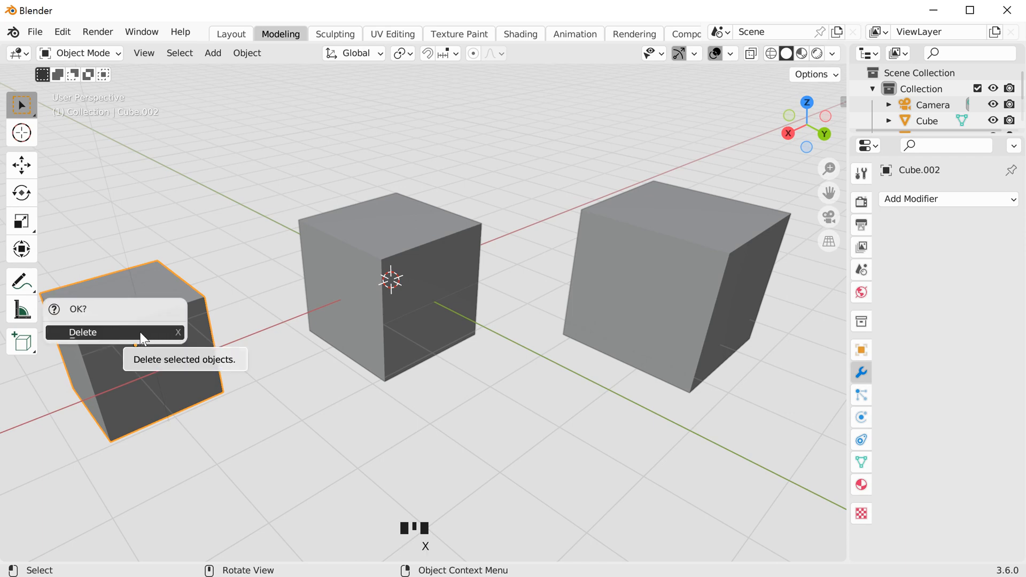
pyautogui.click(143, 333)
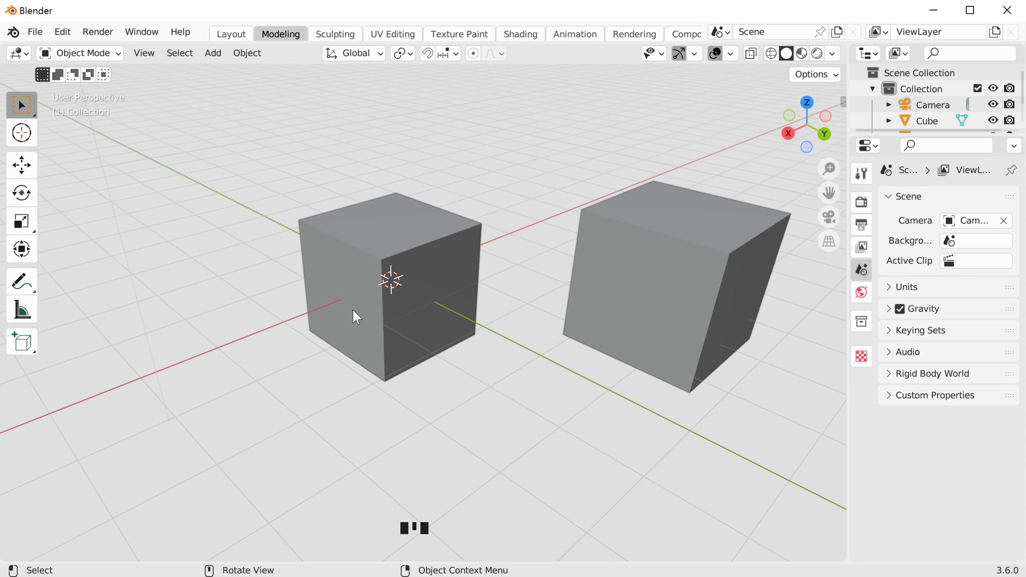
pyautogui.click(683, 327)
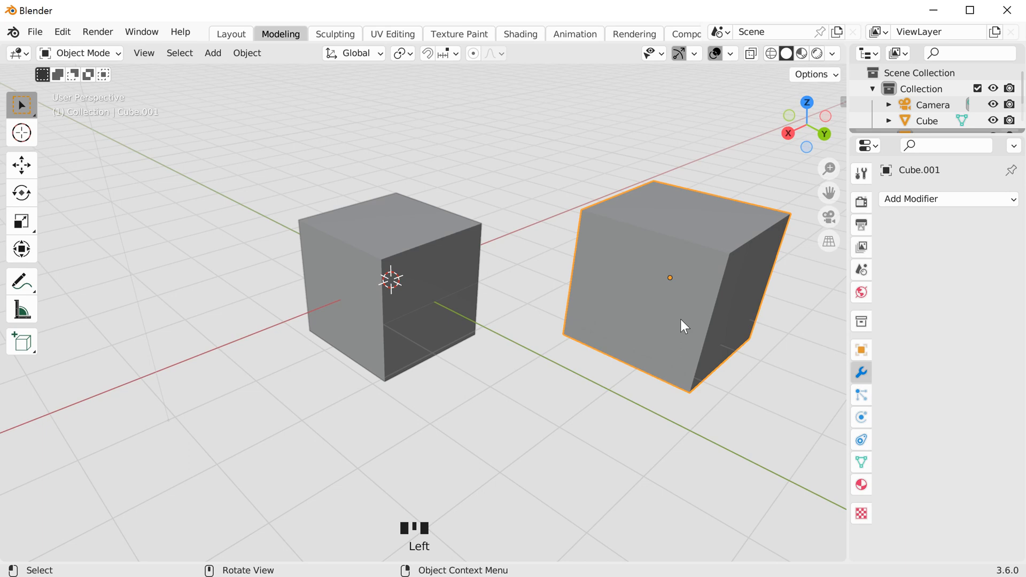
pyautogui.press('x')
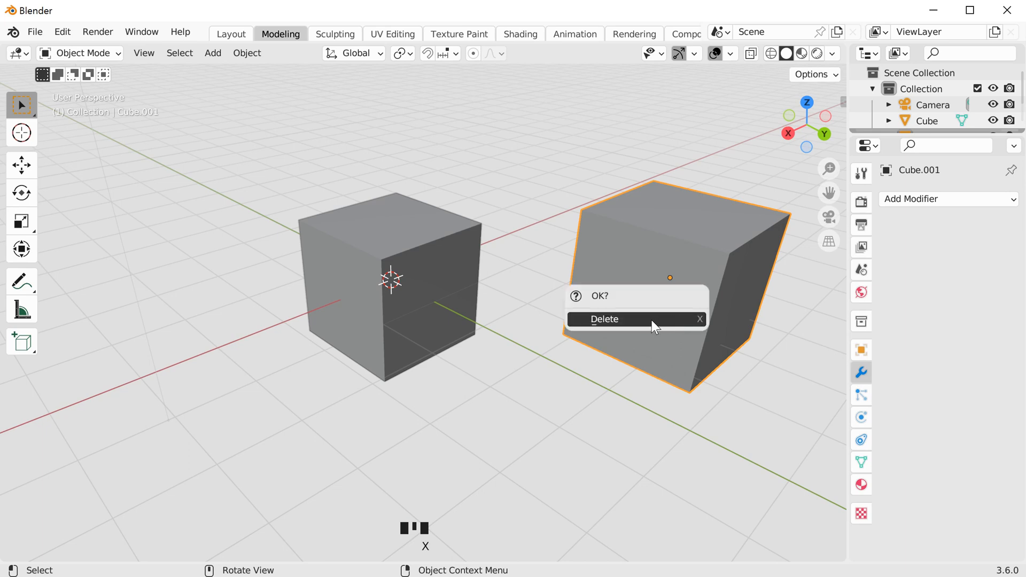
pyautogui.press('x')
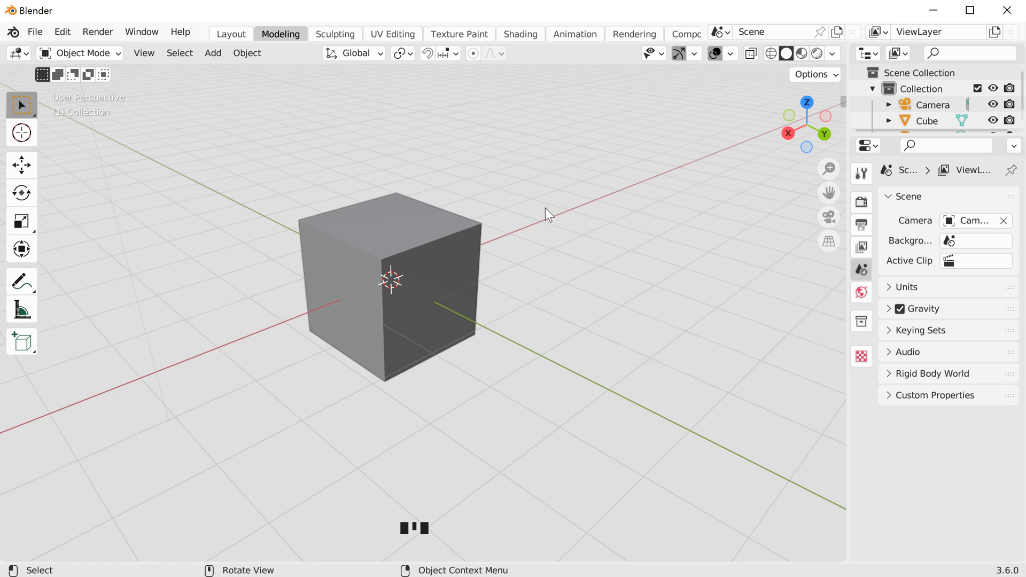
# Snap the viewport through orthographic views of the cube, including the left and top views.
pyautogui.press('alt')
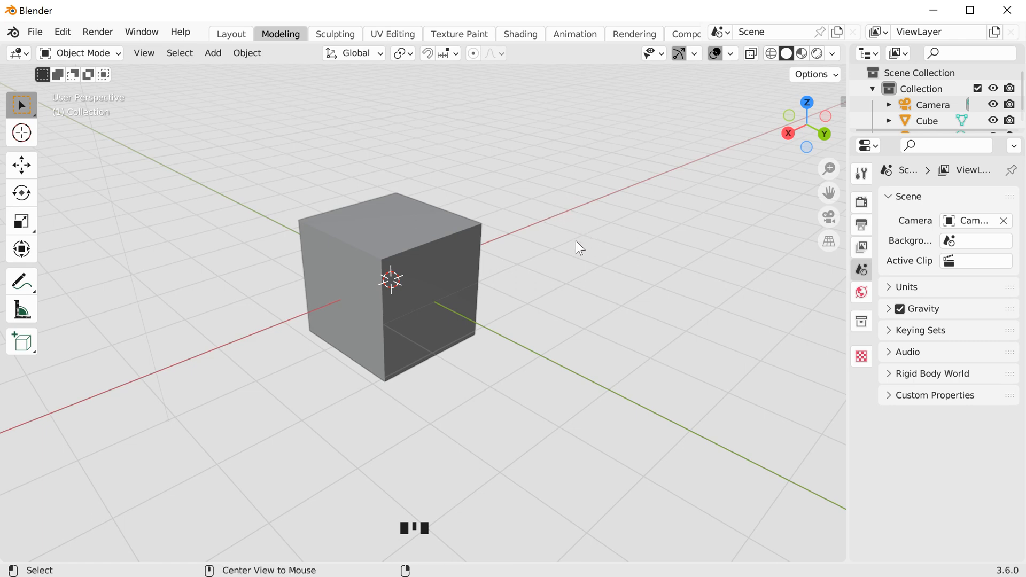
pyautogui.press('alt')
pyautogui.keyDown('alt'); pyautogui.moveTo(575, 241); pyautogui.dragTo(549, 242, button='middle'); pyautogui.keyUp('alt')
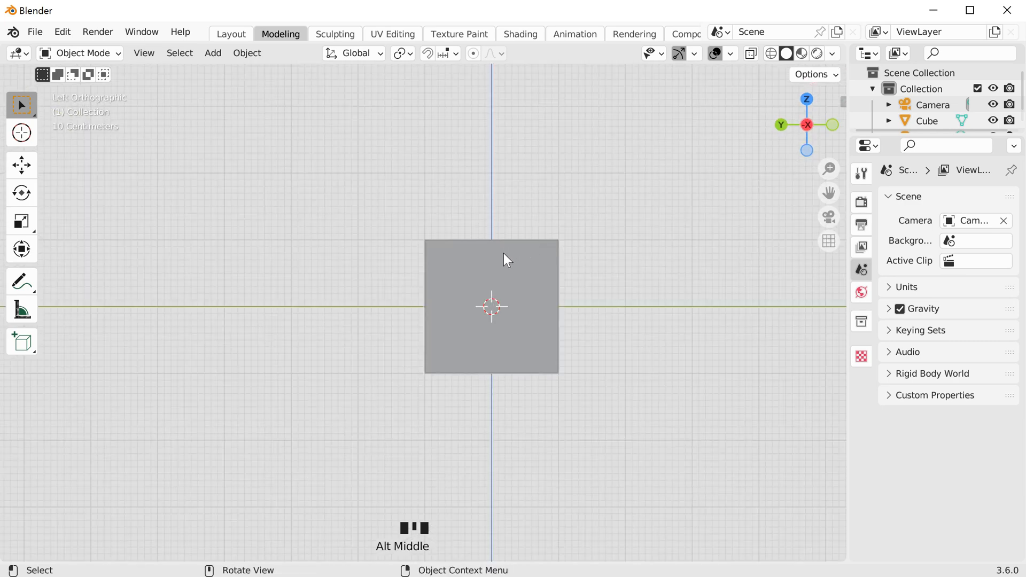
pyautogui.keyDown('alt'); pyautogui.moveTo(456, 272); pyautogui.dragTo(497, 278, button='middle'); pyautogui.keyUp('alt')
pyautogui.keyDown('alt'); pyautogui.moveTo(561, 271); pyautogui.dragTo(554, 322, button='middle'); pyautogui.keyUp('alt')
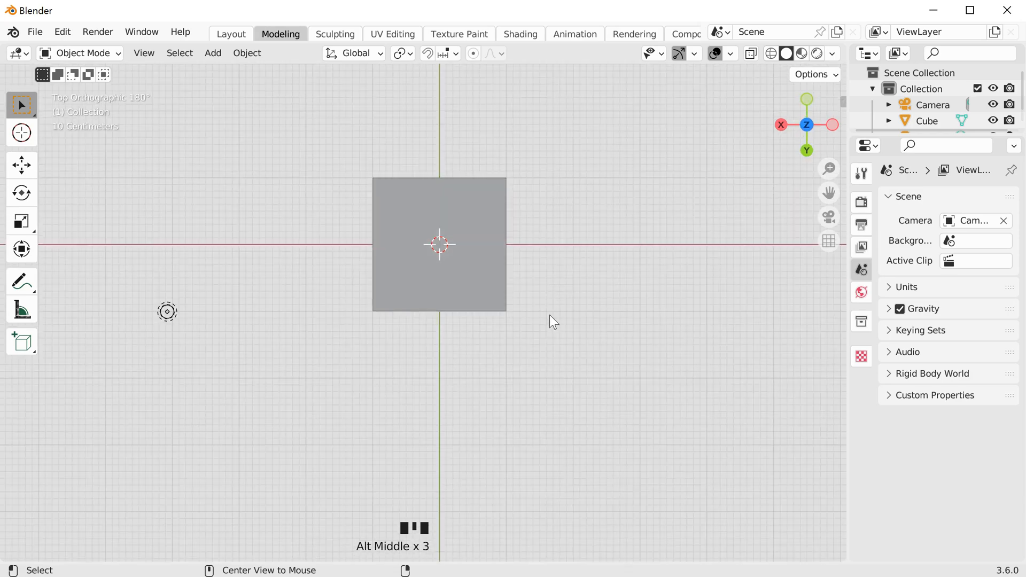
# Use the axis navigation gizmo to view the cube along different axes, including from the back.
pyautogui.click(779, 126)
pyautogui.click(830, 123)
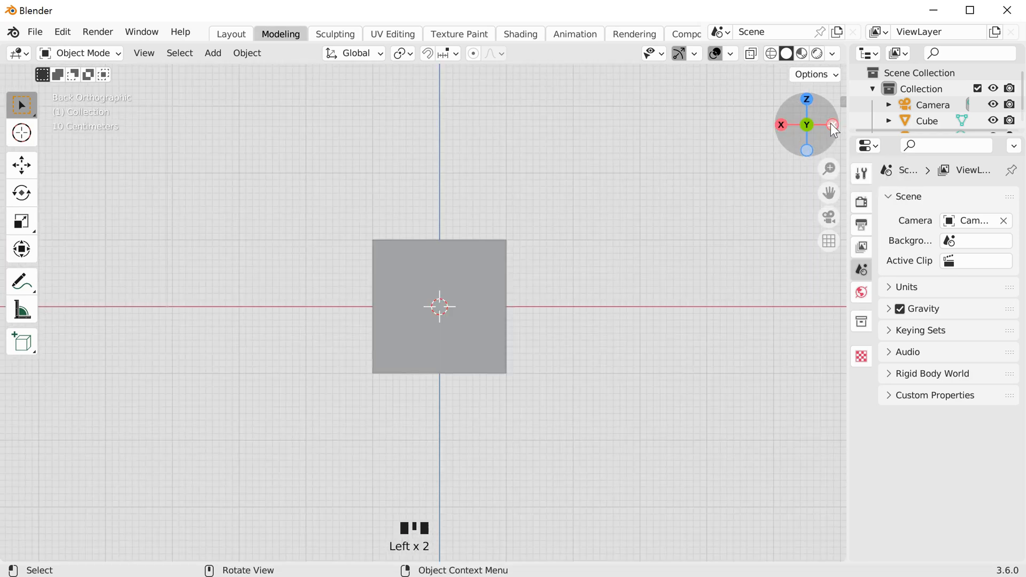
pyautogui.moveTo(816, 153); pyautogui.dragTo(805, 153)
pyautogui.click(805, 130)
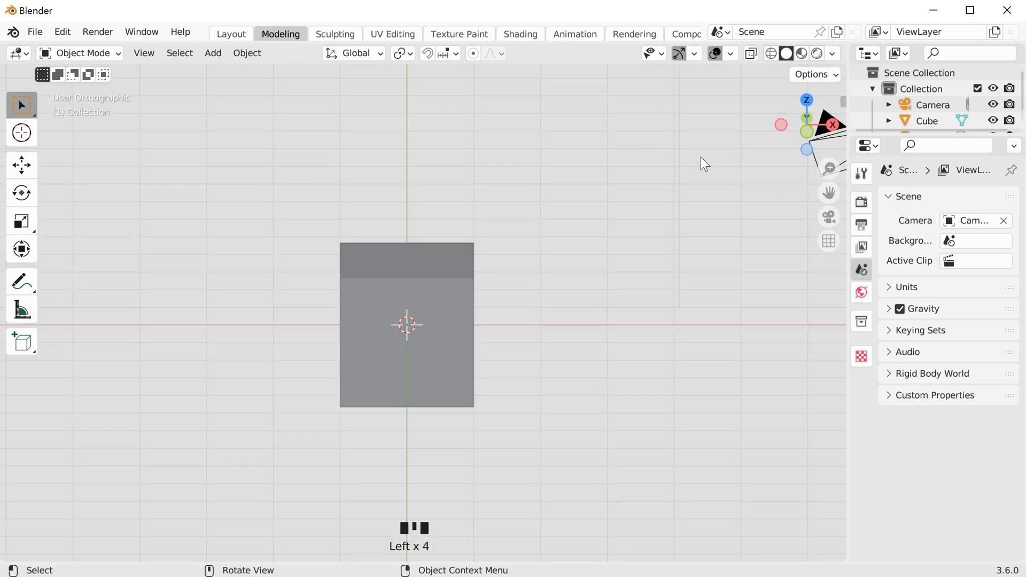
# Snap through more axis-aligned views and return to an angled perspective view framing the cube.
pyautogui.keyDown('alt'); pyautogui.moveTo(546, 229); pyautogui.dragTo(533, 299, button='middle'); pyautogui.keyUp('alt')
pyautogui.keyDown('alt'); pyautogui.moveTo(384, 317); pyautogui.dragTo(480, 355, button='middle'); pyautogui.keyUp('alt')
pyautogui.keyDown('alt'); pyautogui.moveTo(572, 271); pyautogui.dragTo(507, 277, button='middle'); pyautogui.keyUp('alt')
pyautogui.keyDown('alt'); pyautogui.moveTo(552, 344); pyautogui.dragTo(433, 335, button='middle'); pyautogui.keyUp('alt')
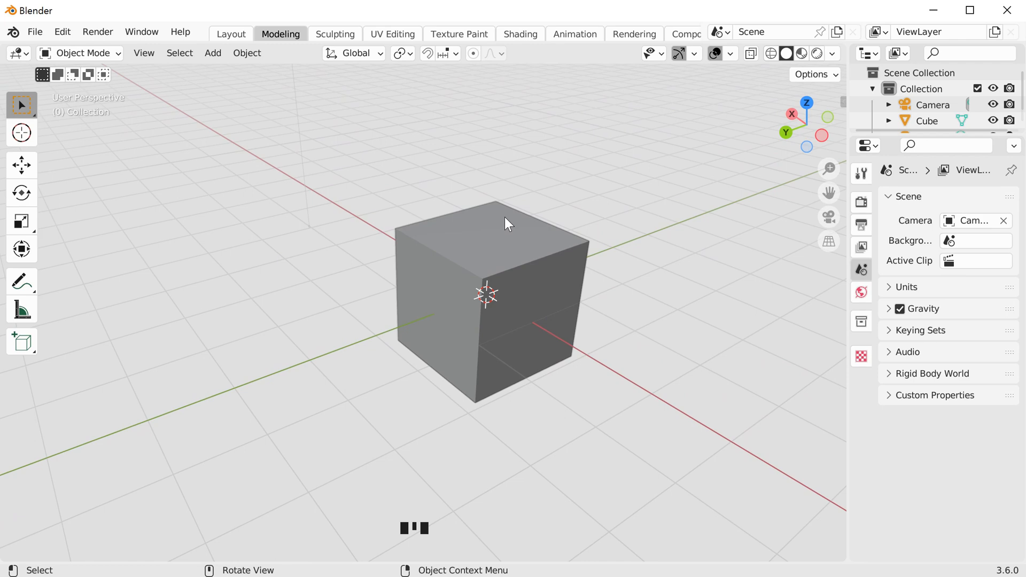
pyautogui.keyDown('shift'); pyautogui.moveTo(498, 216); pyautogui.dragTo(418, 251, button='middle'); pyautogui.keyUp('shift')
pyautogui.scroll(-2, 425, 281)
pyautogui.scroll(3, 425, 281)
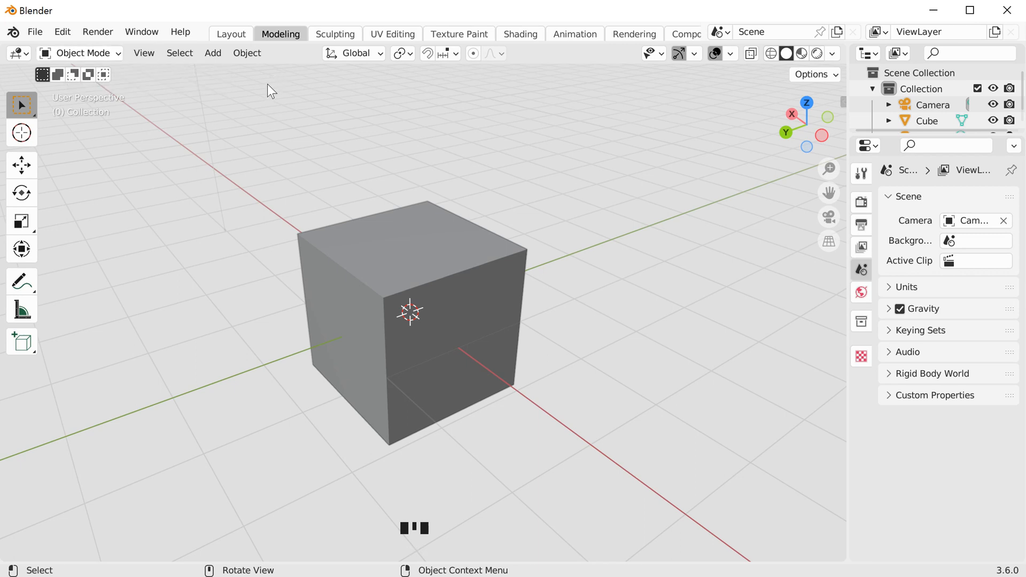
# Try to toggle Edit Mode with no object selected.
pyautogui.press('Tab')
pyautogui.click(199, 155)
pyautogui.press('Tab')
pyautogui.press('Tab')
pyautogui.press('Tab')
pyautogui.press('Tab')
pyautogui.press('Tab')
pyautogui.press('Tab')
pyautogui.click(233, 160)
pyautogui.press('Tab')
pyautogui.press('Tab')
pyautogui.scroll(-1, 411, 248)
pyautogui.scroll(3, 411, 248)
pyautogui.press('Tab')
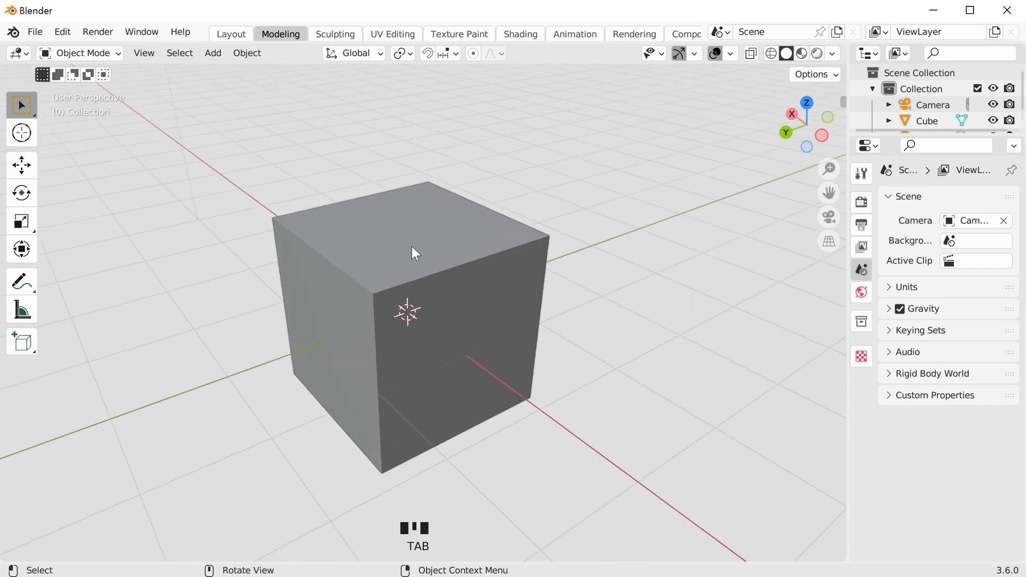
pyautogui.press('Tab')
# Select the cube and switch it from Object Mode to Edit Mode.
pyautogui.click(451, 256)
pyautogui.moveTo(546, 261); pyautogui.dragTo(565, 225, button='middle')
pyautogui.press('Tab')
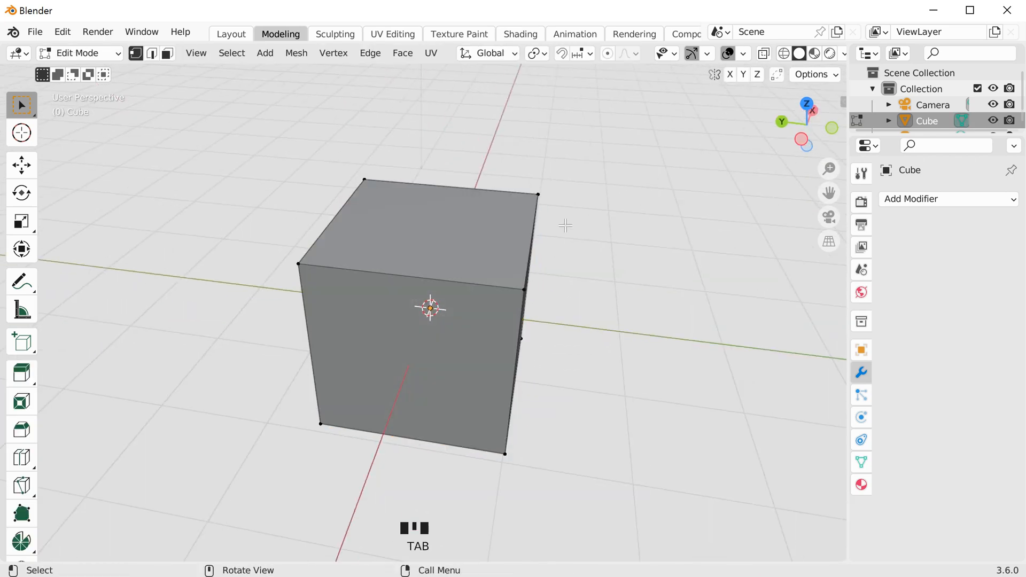
pyautogui.press('Tab')
pyautogui.press('Tab')
pyautogui.press('Tab')
pyautogui.press('Tab')
pyautogui.moveTo(565, 226); pyautogui.dragTo(497, 211, button='middle')
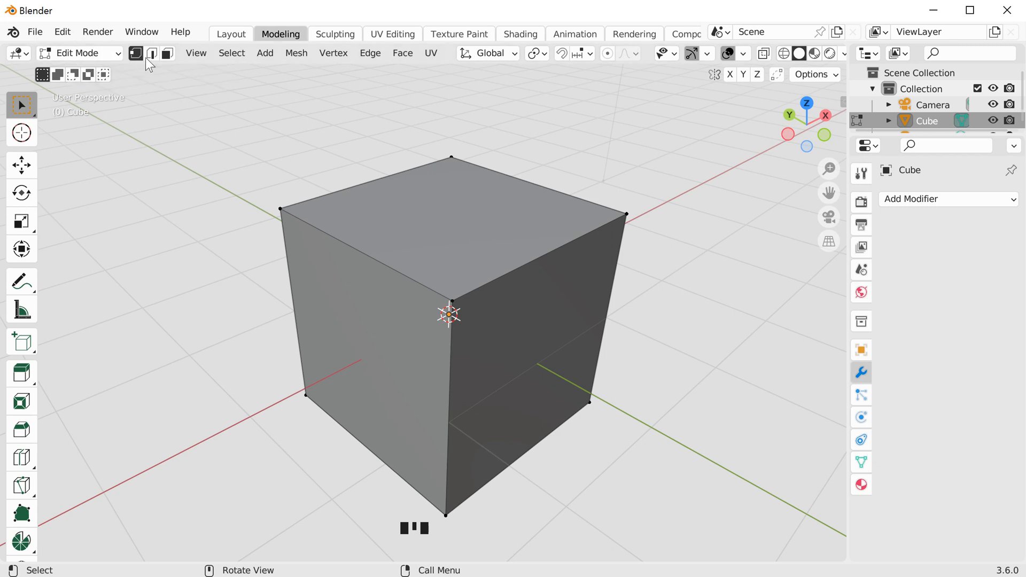
# Switch through edge to face select mode, select the cube's side and top faces in turn, and clear the selection.
pyautogui.press('2')
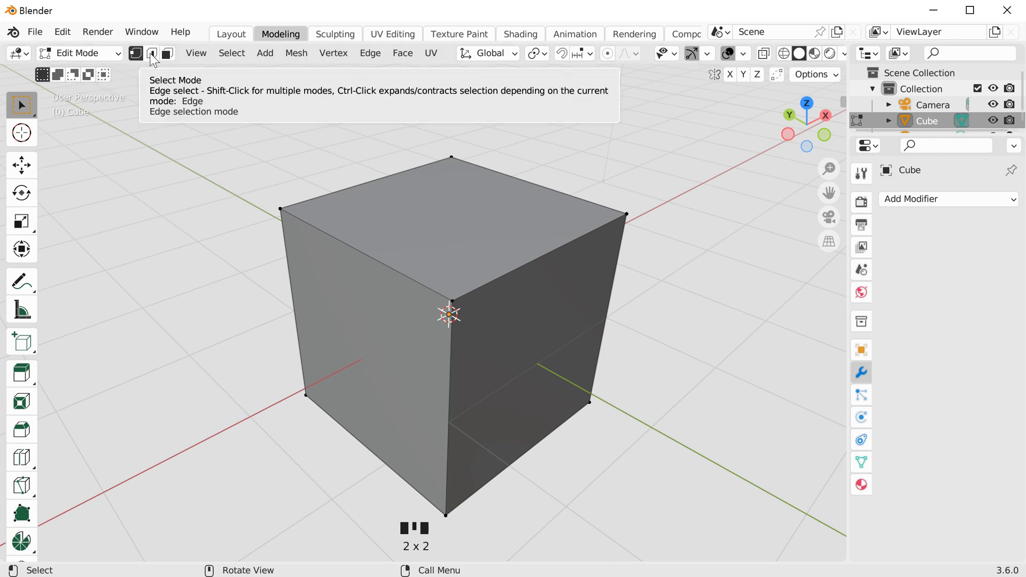
pyautogui.click(149, 121)
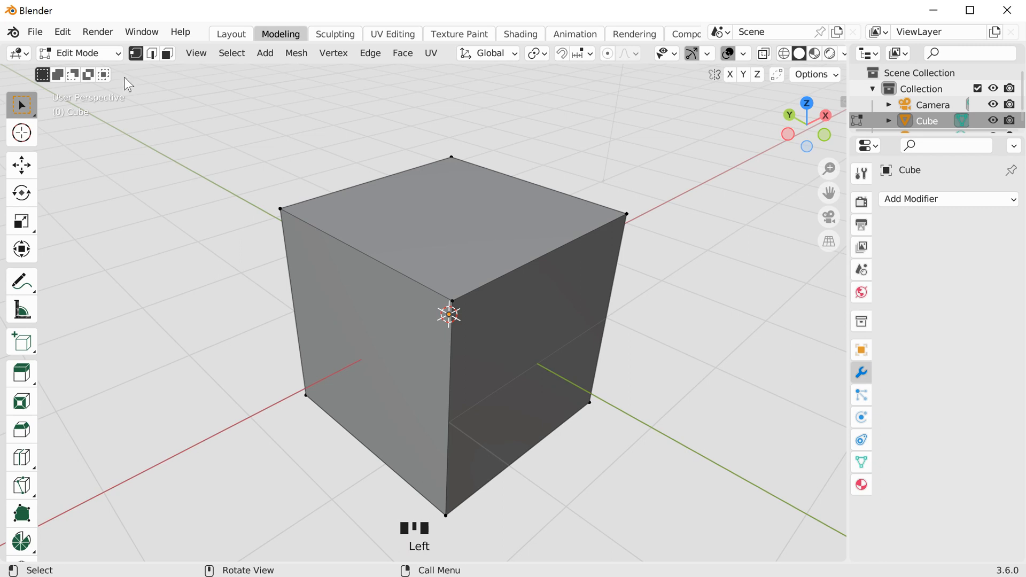
pyautogui.click(153, 56)
pyautogui.press('2')
pyautogui.click(154, 59)
pyautogui.click(170, 55)
pyautogui.click(348, 293)
pyautogui.click(421, 229)
pyautogui.click(498, 174)
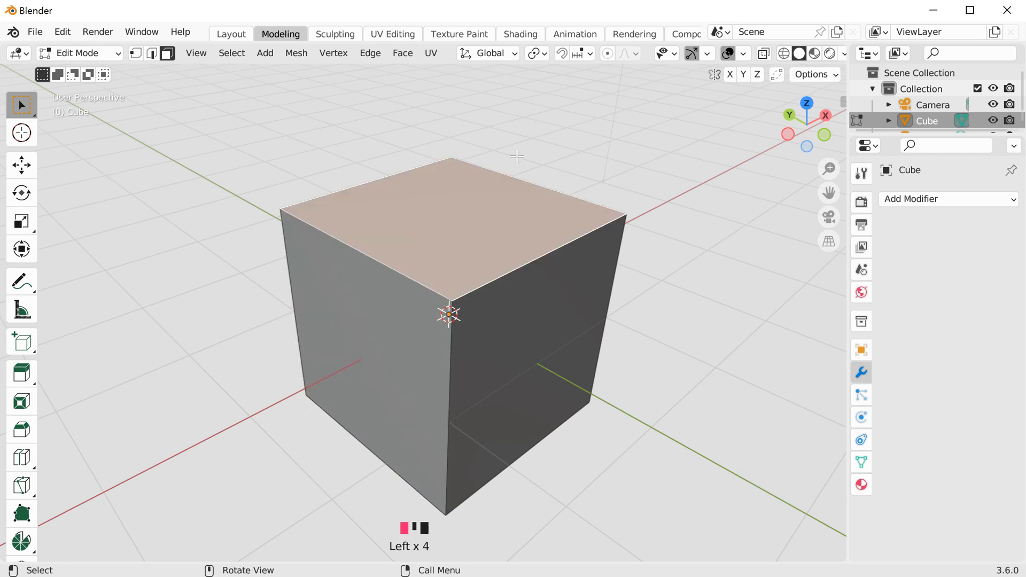
pyautogui.click(516, 157)
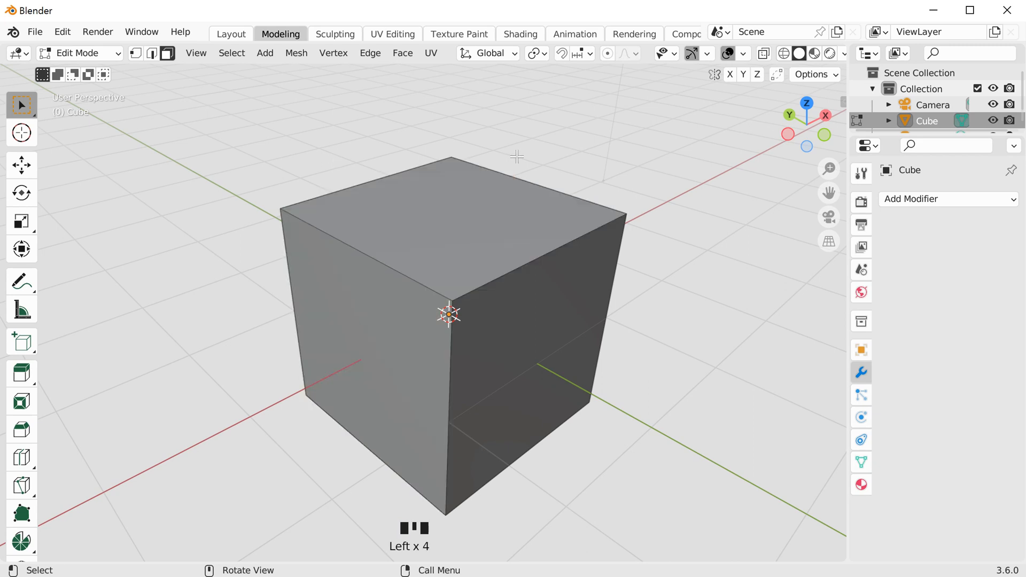
# Switch to vertex select mode, select the top corner vertex between the positive X and Y axes, and frame the view on it.
pyautogui.click(136, 53)
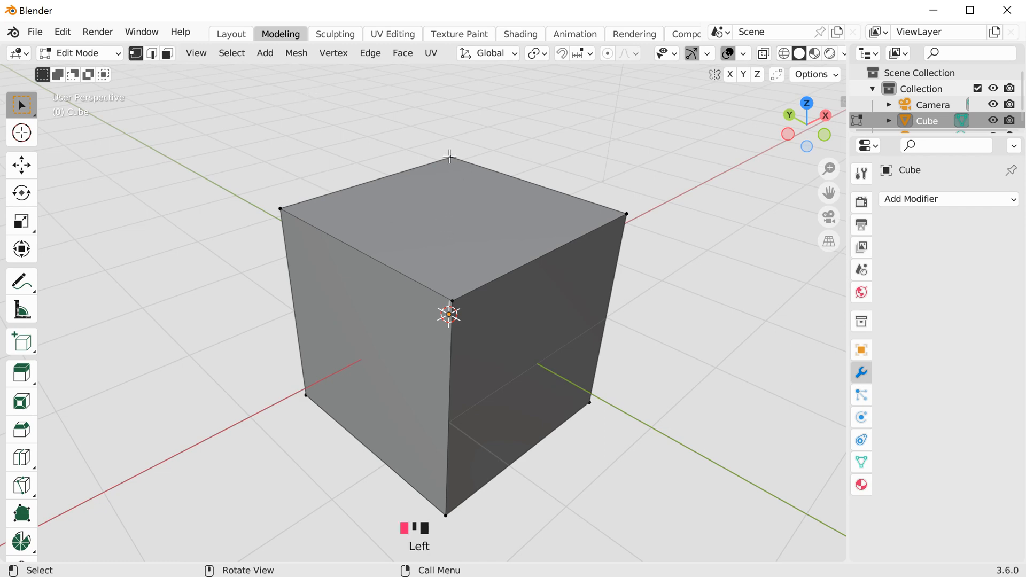
pyautogui.moveTo(419, 261); pyautogui.dragTo(412, 303, button='middle')
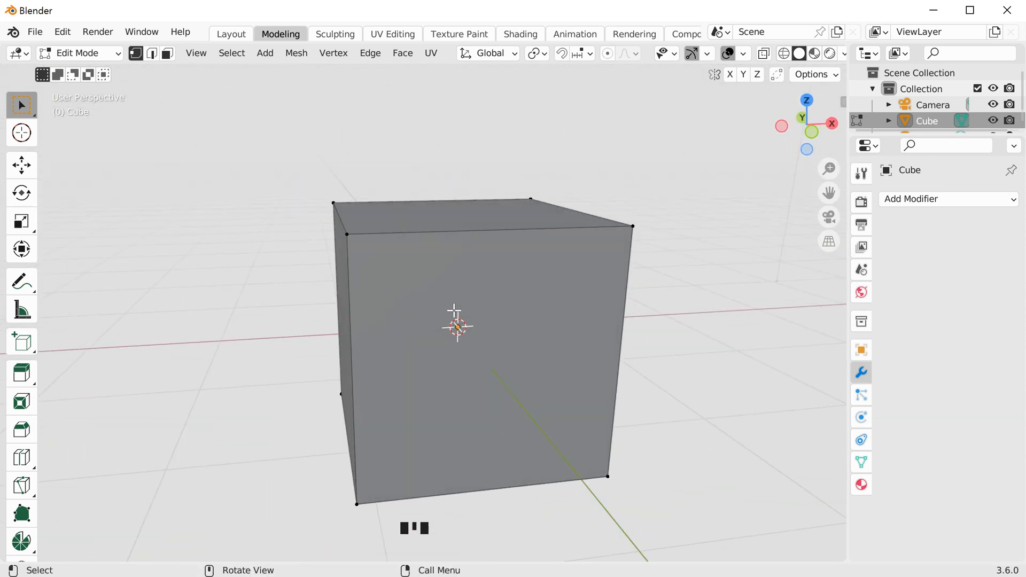
pyautogui.scroll(-2, 313, 280)
pyautogui.moveTo(384, 268); pyautogui.dragTo(275, 292, button='middle')
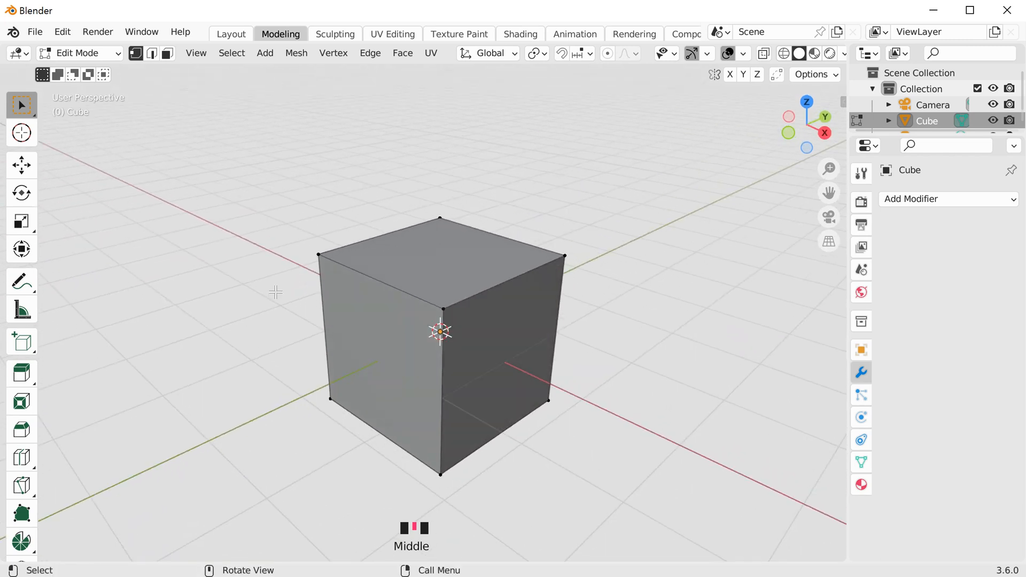
pyautogui.click(567, 260)
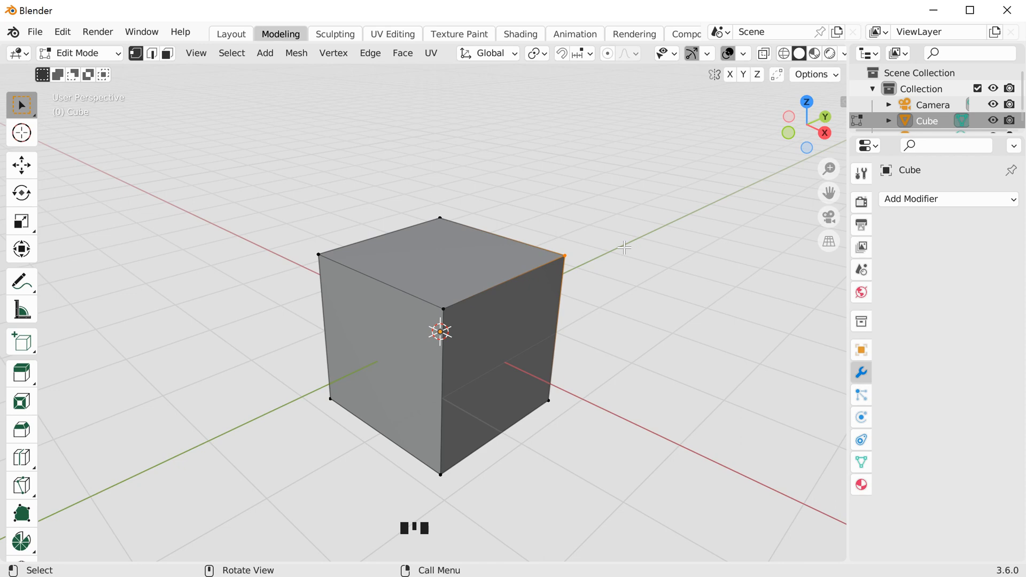
pyautogui.press('KP_Decimal')
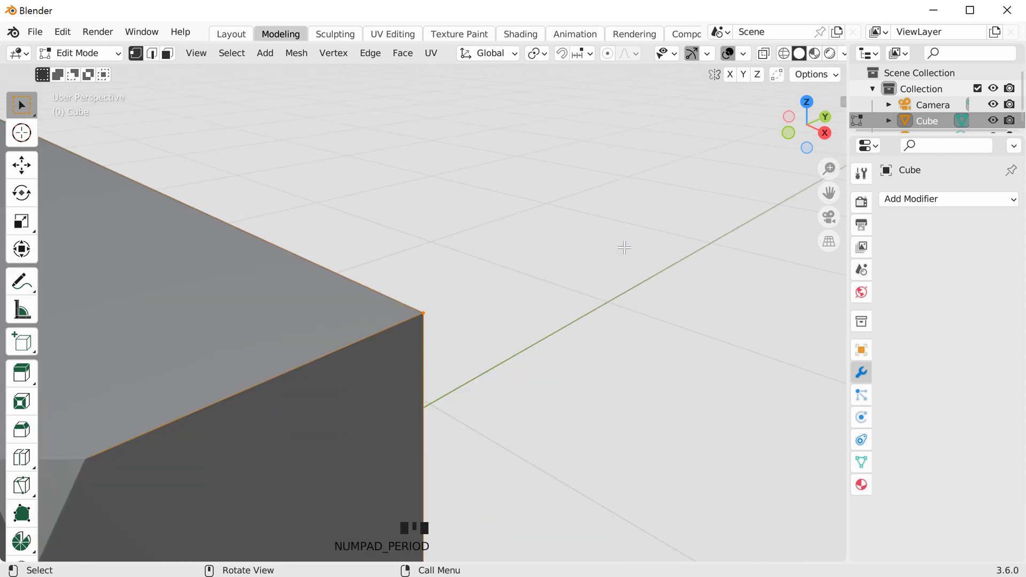
pyautogui.scroll(10, 380, 346)
pyautogui.scroll(-10, 383, 346)
pyautogui.scroll(-20, 383, 345)
# Select the diagonally opposite top corner vertex and frame the view on it, inspecting that corner up close.
pyautogui.moveTo(451, 362); pyautogui.dragTo(534, 351, button='middle')
pyautogui.scroll(4, 435, 355)
pyautogui.scroll(4, 436, 355)
pyautogui.click(492, 263)
pyautogui.click(323, 250)
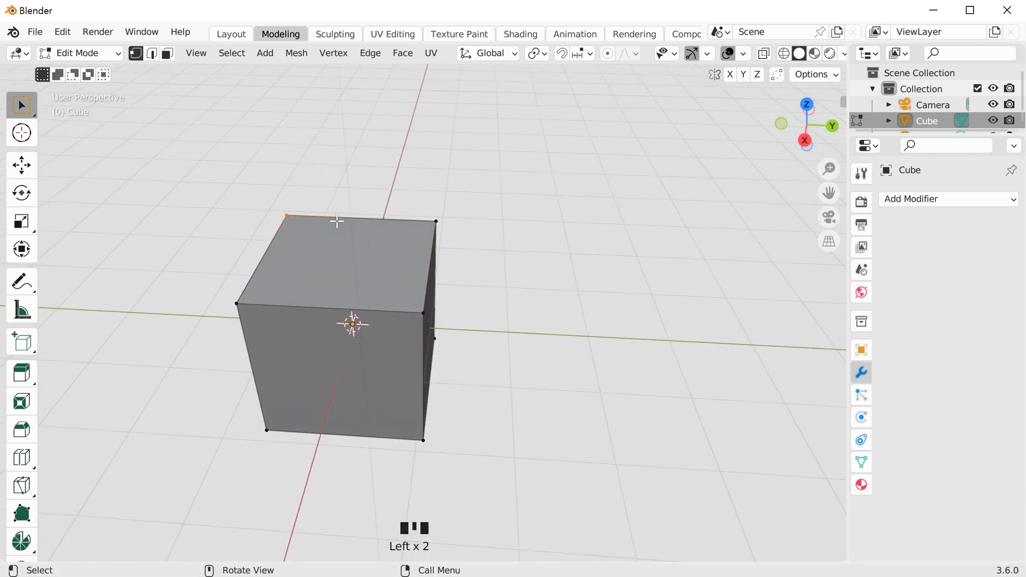
pyautogui.press('KP_Decimal')
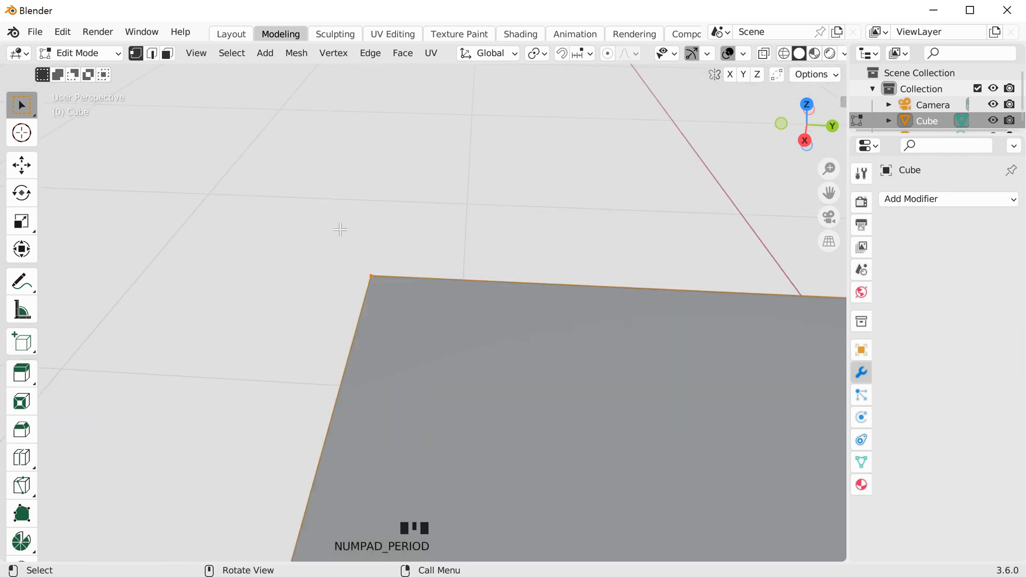
pyautogui.moveTo(486, 264); pyautogui.dragTo(300, 304, button='middle')
pyautogui.scroll(-2, 429, 337)
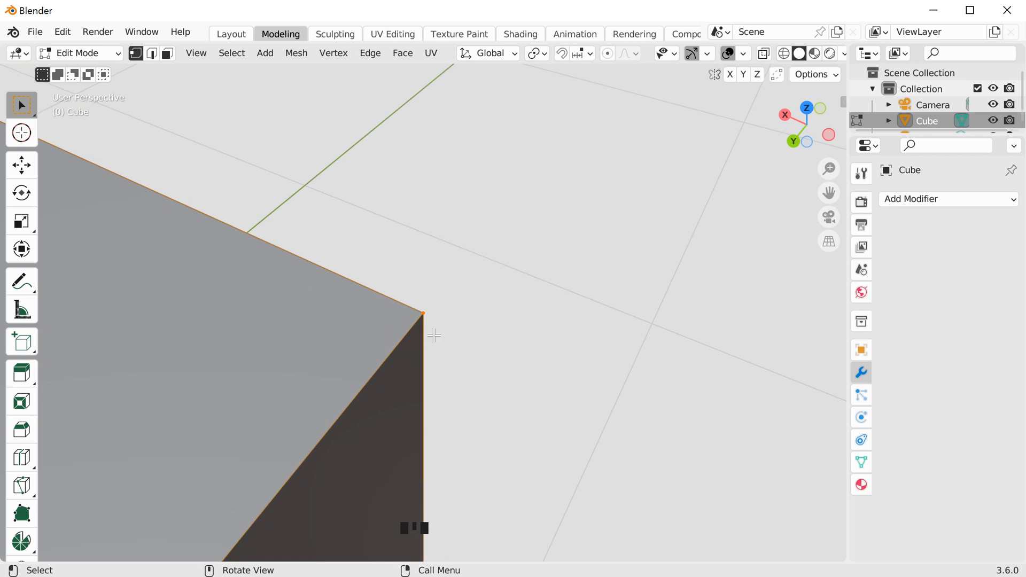
pyautogui.scroll(11, 435, 339)
pyautogui.scroll(-14, 417, 338)
pyautogui.scroll(-20, 390, 339)
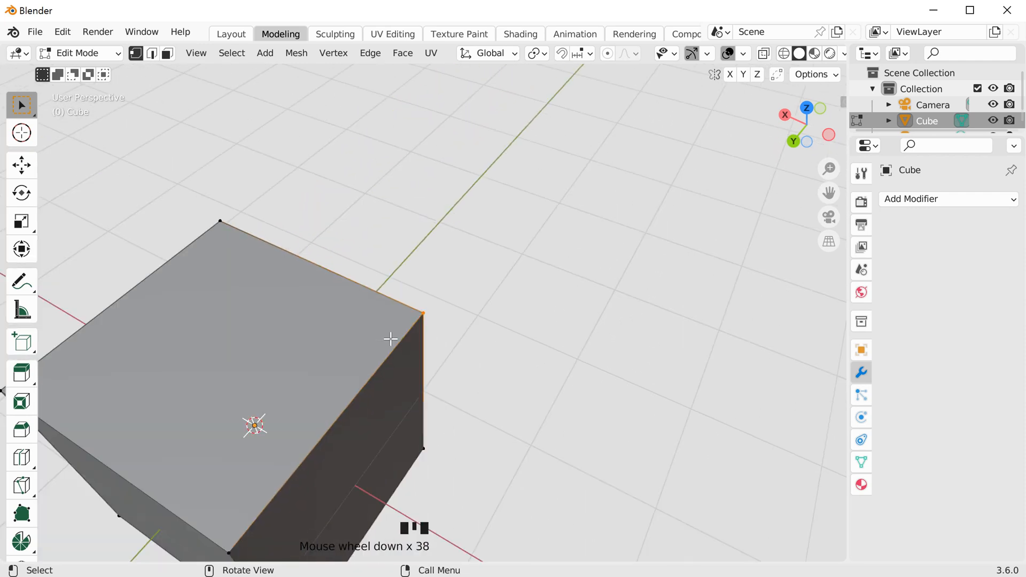
# Select the bottom vertex directly below the framed corner and return the cube to Object Mode.
pyautogui.moveTo(391, 339); pyautogui.dragTo(460, 335, button='middle')
pyautogui.scroll(1, 458, 334)
pyautogui.scroll(4, 457, 334)
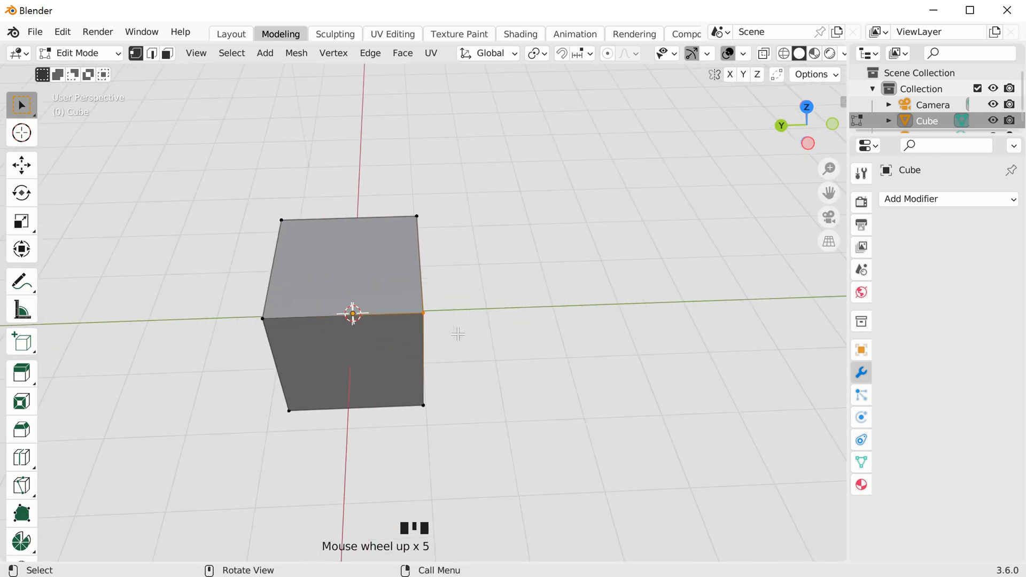
pyautogui.moveTo(467, 358); pyautogui.dragTo(363, 334, button='middle')
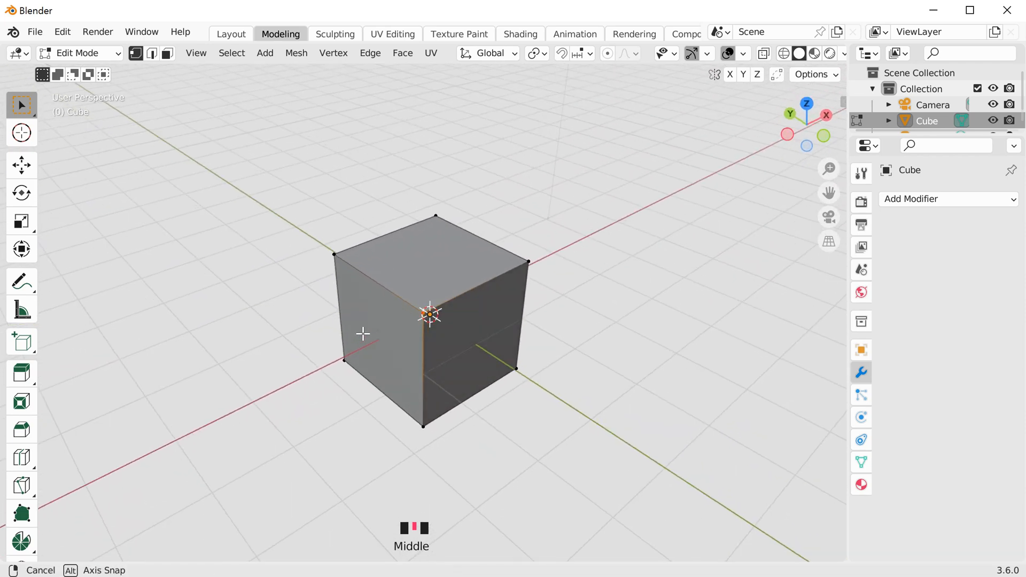
pyautogui.click(544, 396)
pyautogui.moveTo(540, 396); pyautogui.dragTo(481, 378)
pyautogui.click(419, 415)
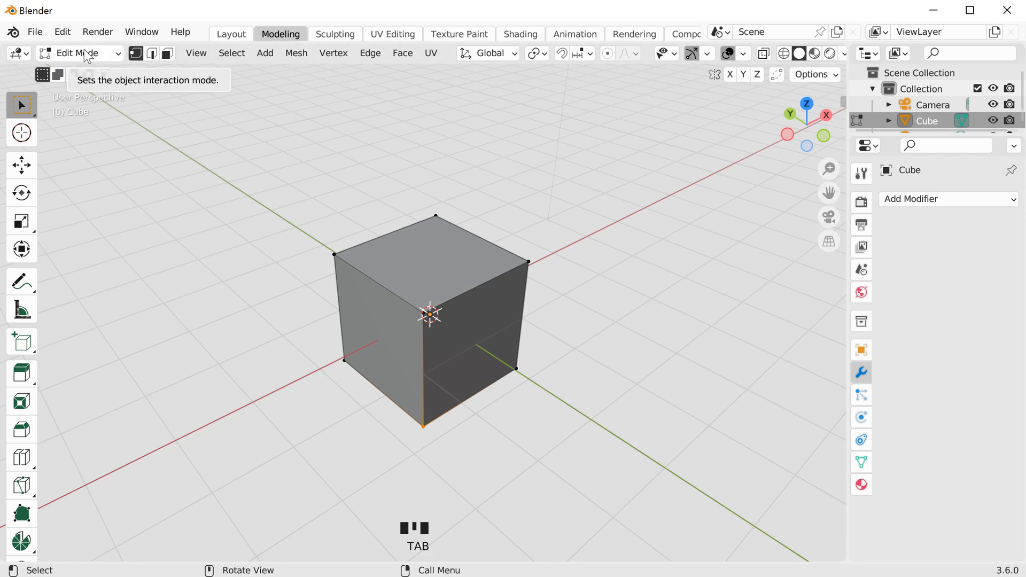
pyautogui.press('Tab')
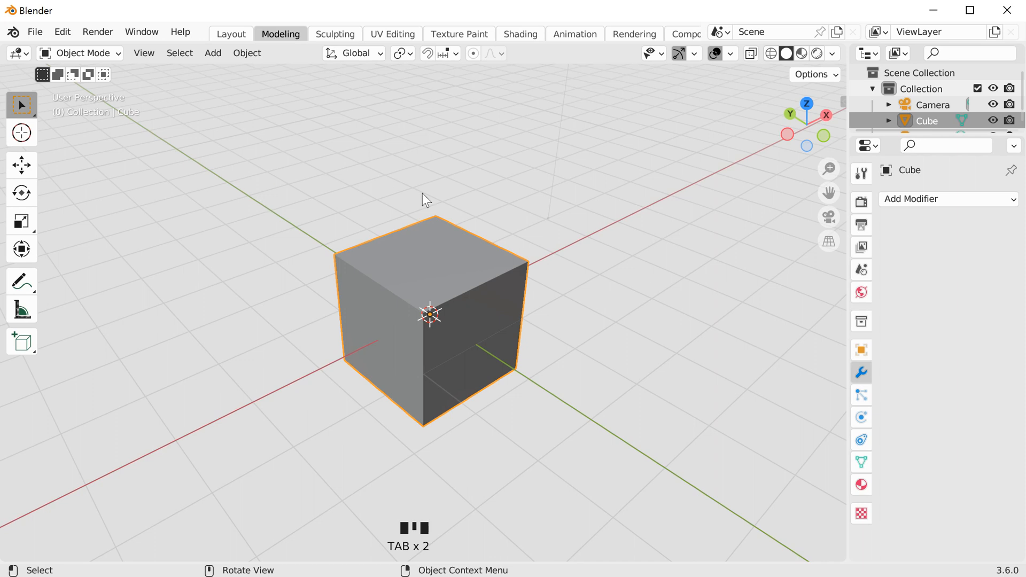
pyautogui.click(526, 305)
pyautogui.click(484, 299)
pyautogui.press('g')
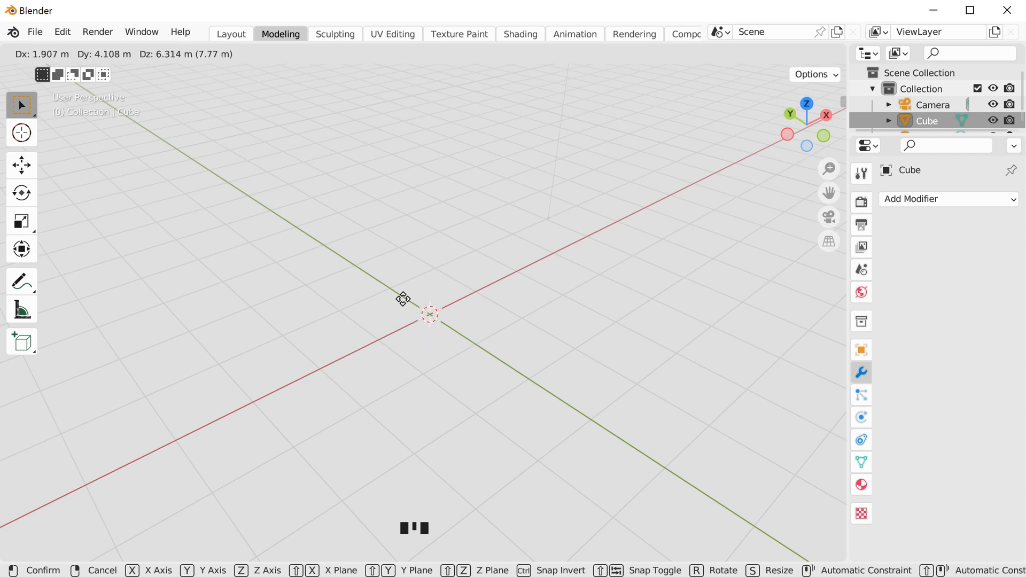
pyautogui.press('z')
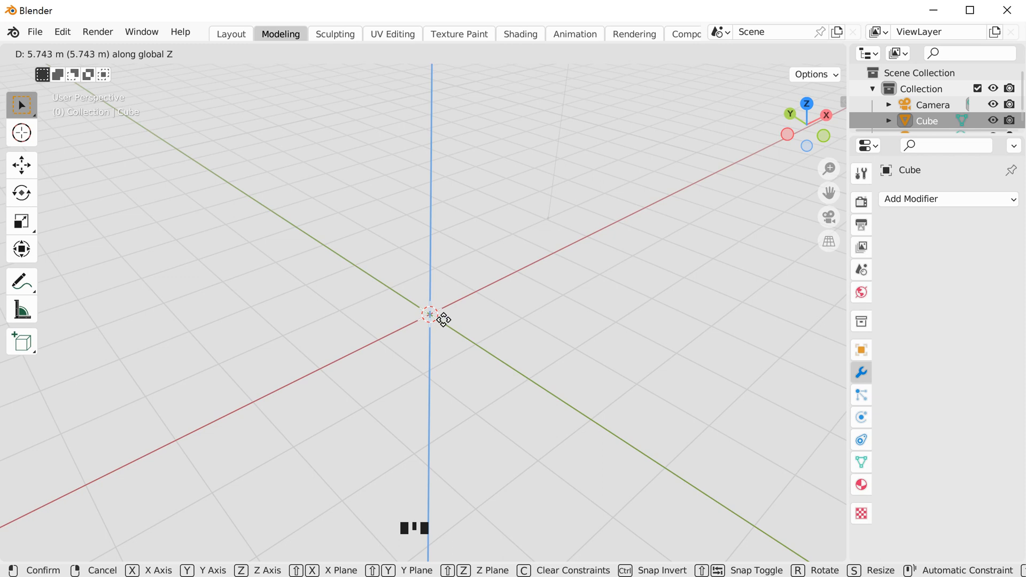
pyautogui.press('Escape')
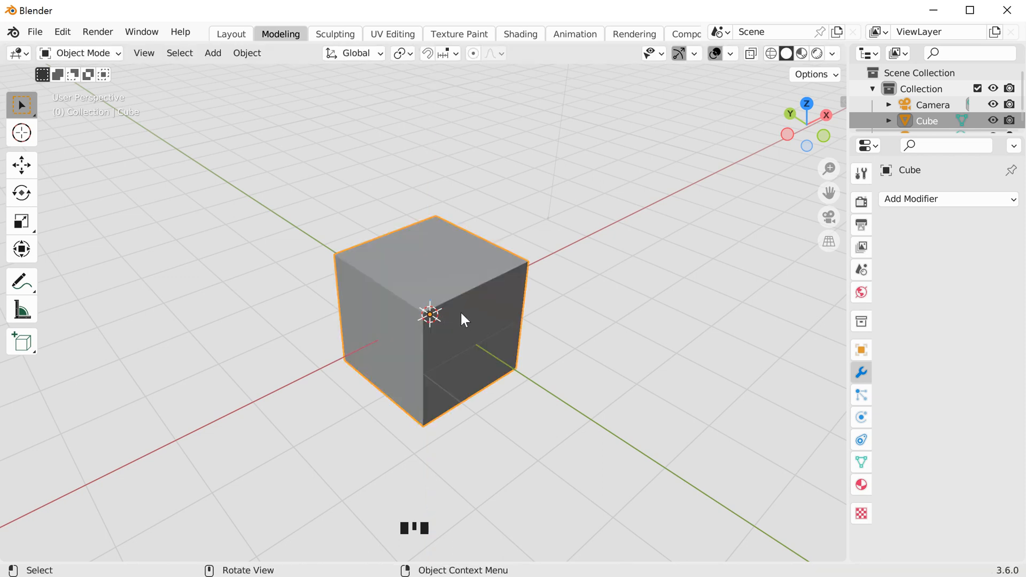
# Move the cube about 3 m along the global Y axis after trying the Z and X axis constraints.
pyautogui.press('g')
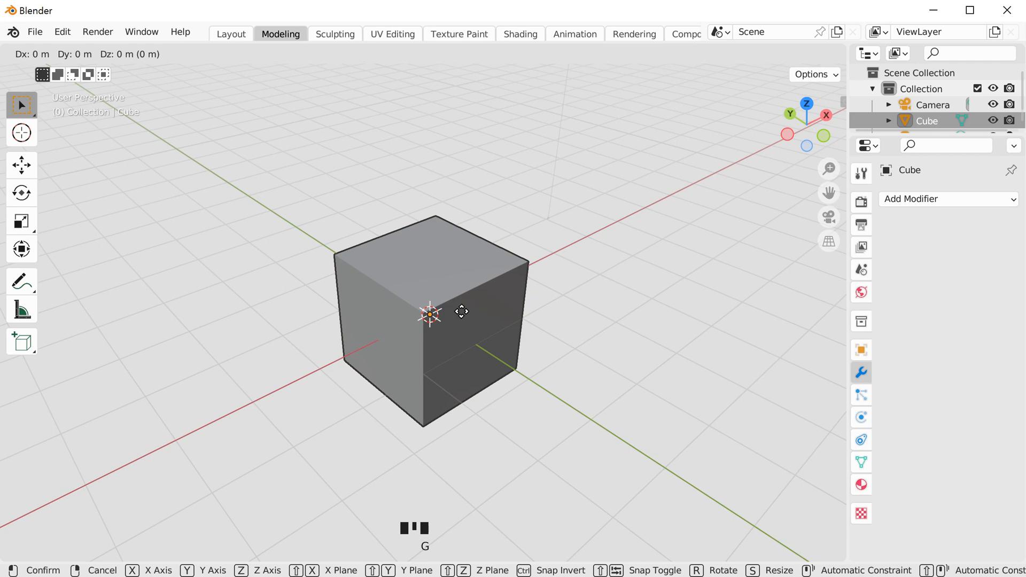
pyautogui.press('z')
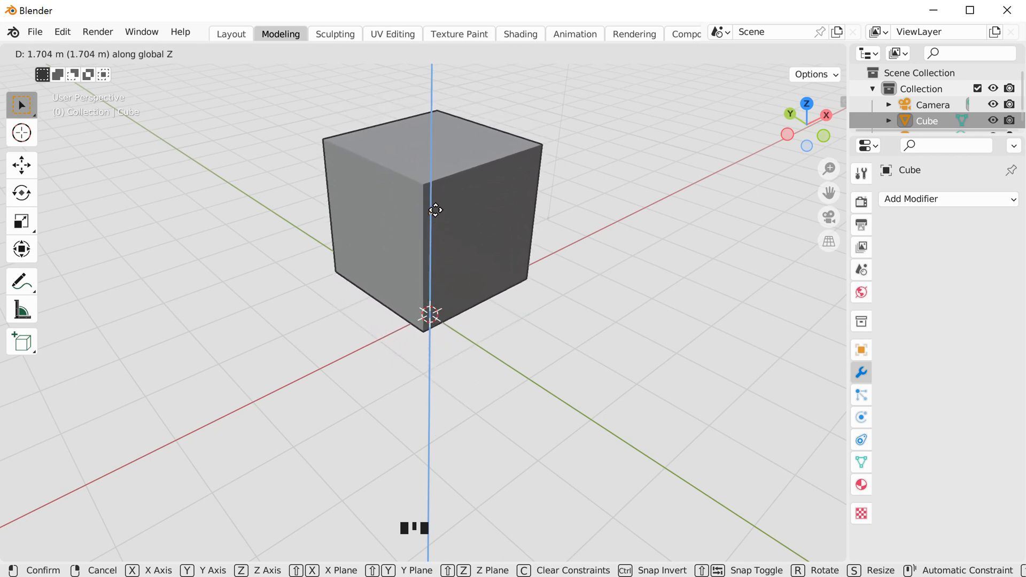
pyautogui.press('x')
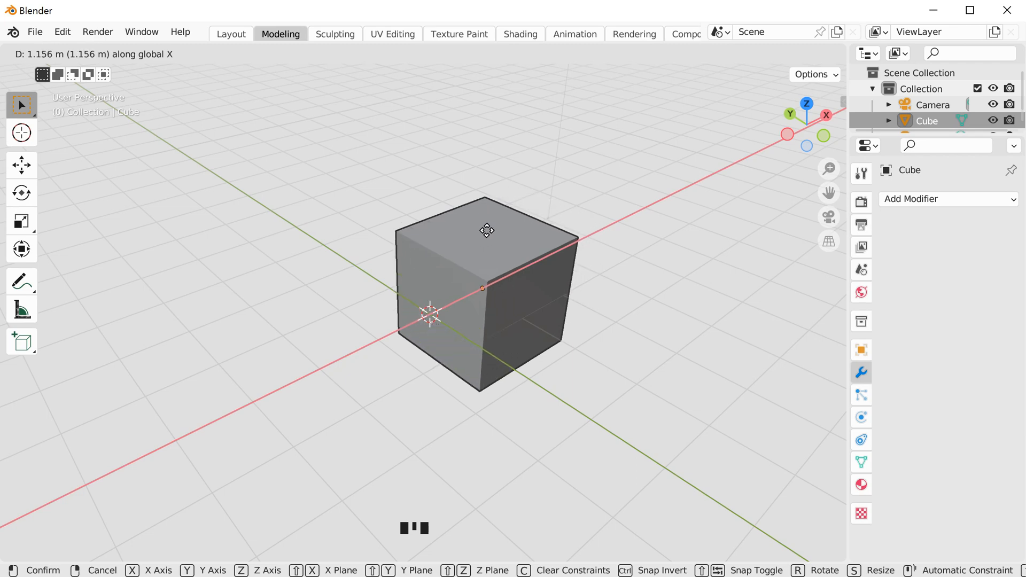
pyautogui.press('y')
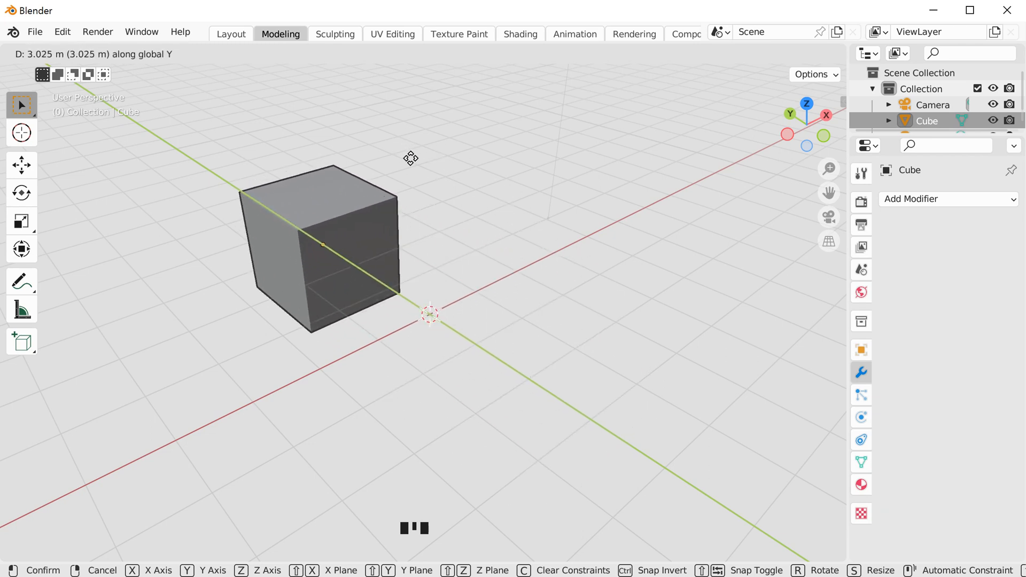
pyautogui.click(413, 164)
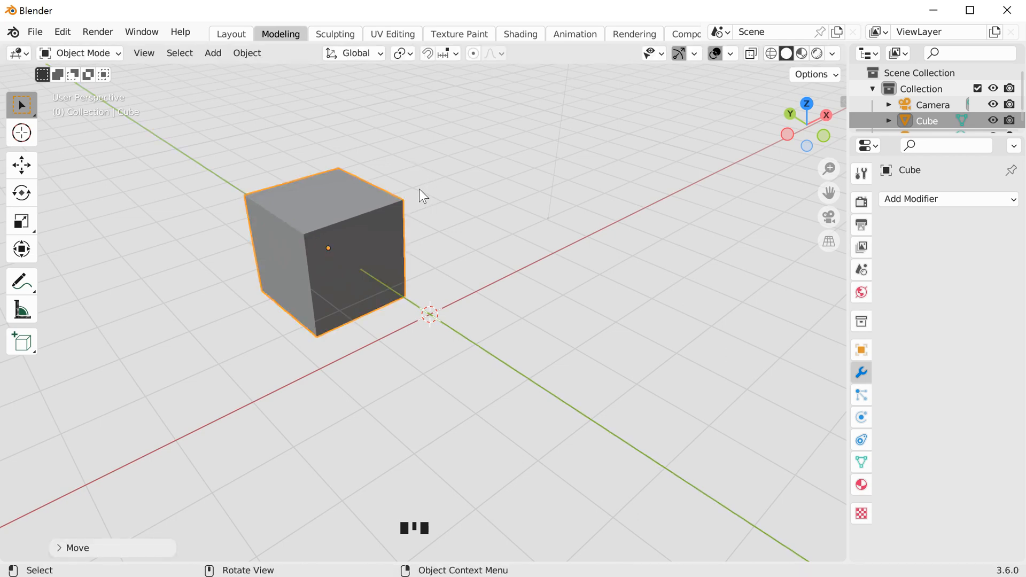
pyautogui.press('z')
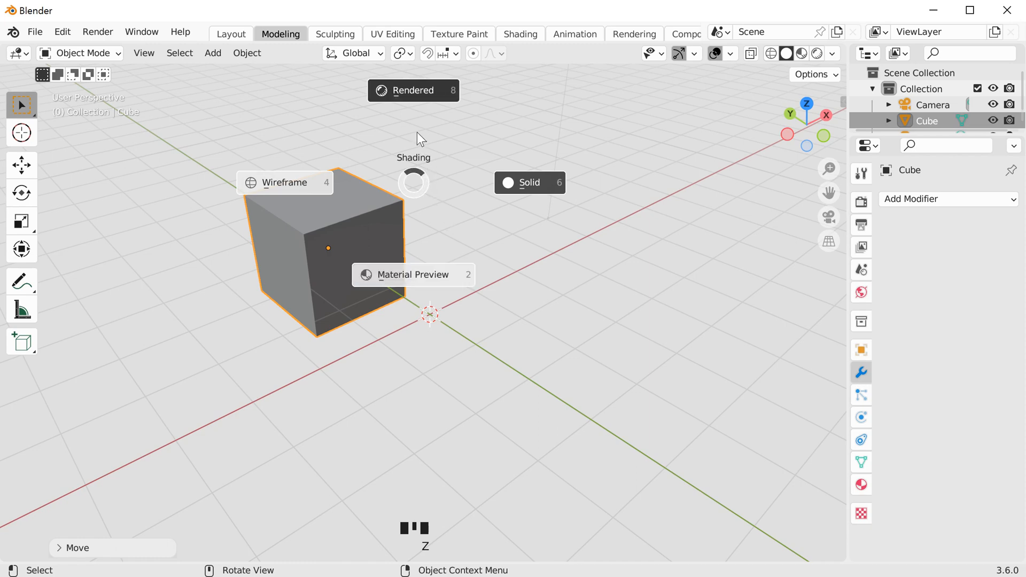
pyautogui.click(614, 249)
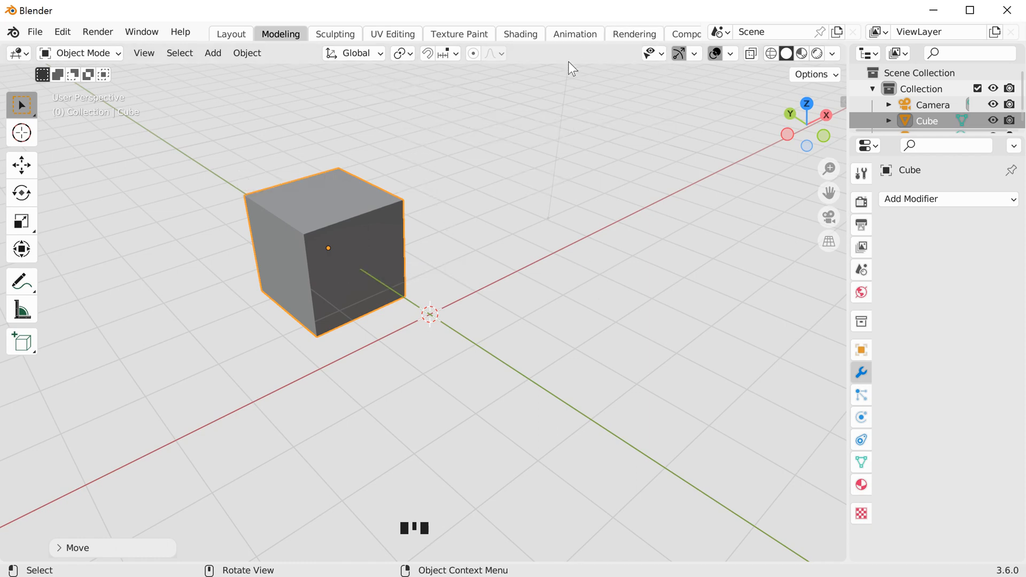
# Scale the cube up with the resize factors set to exactly 2 on X, Y and Z, and deselect it.
pyautogui.press('s')
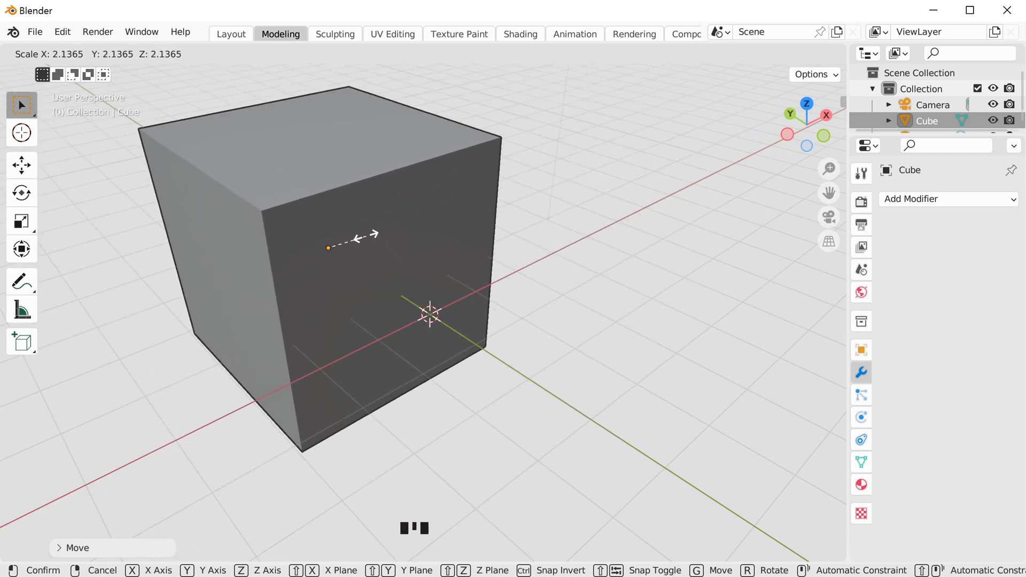
pyautogui.click(367, 237)
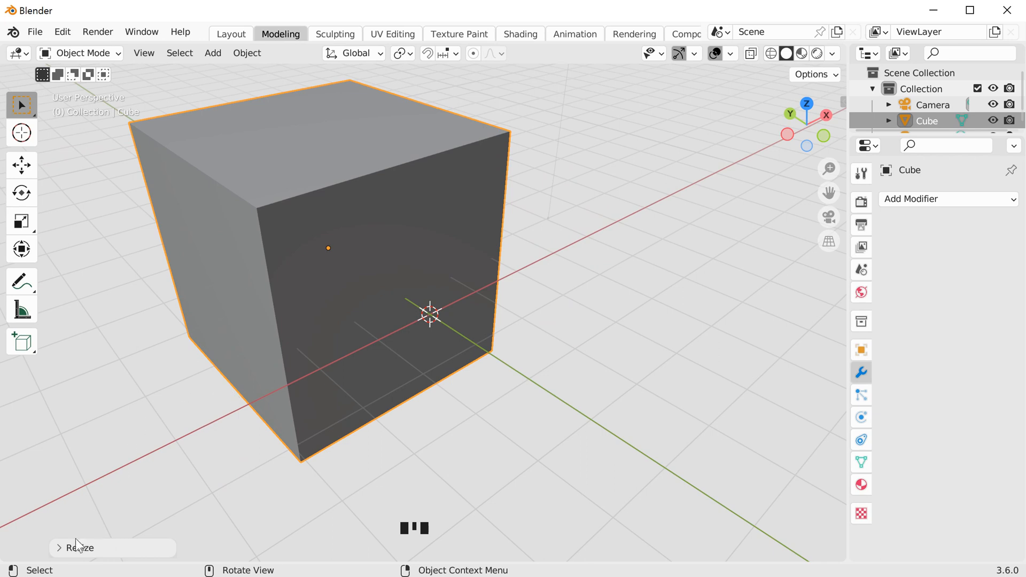
pyautogui.click(59, 548)
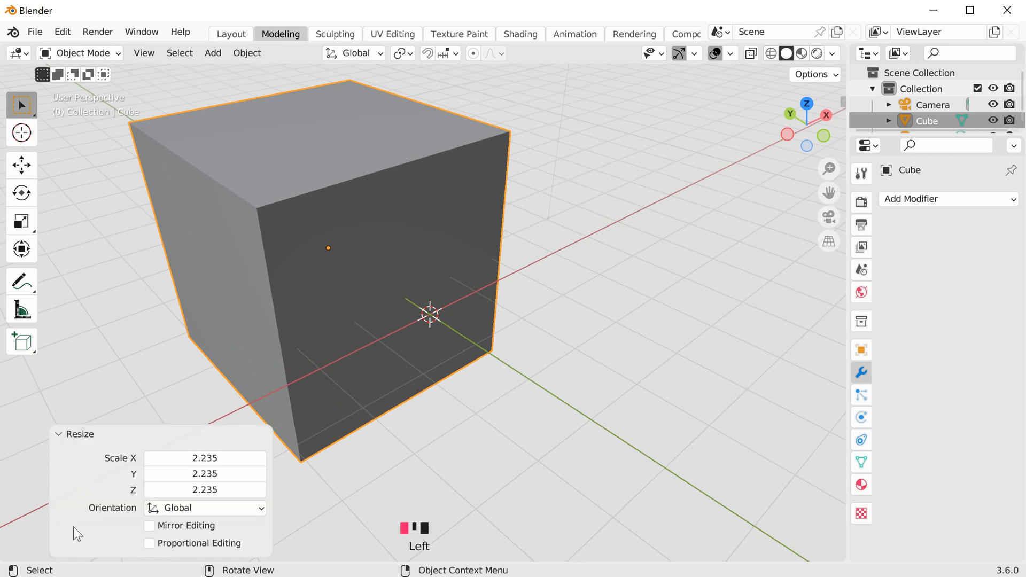
pyautogui.doubleClick(209, 458)
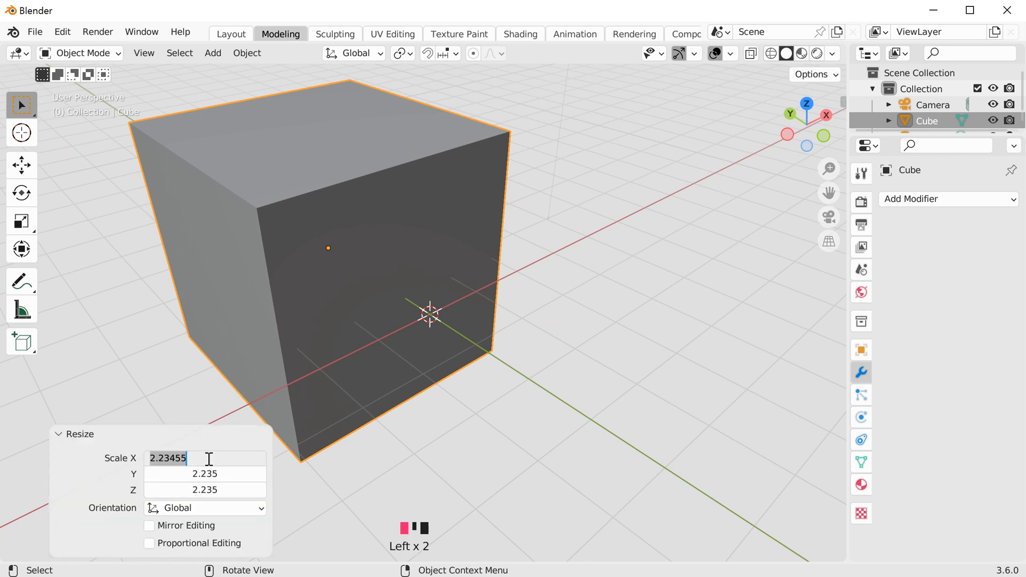
pyautogui.write('2')
pyautogui.press('Return')
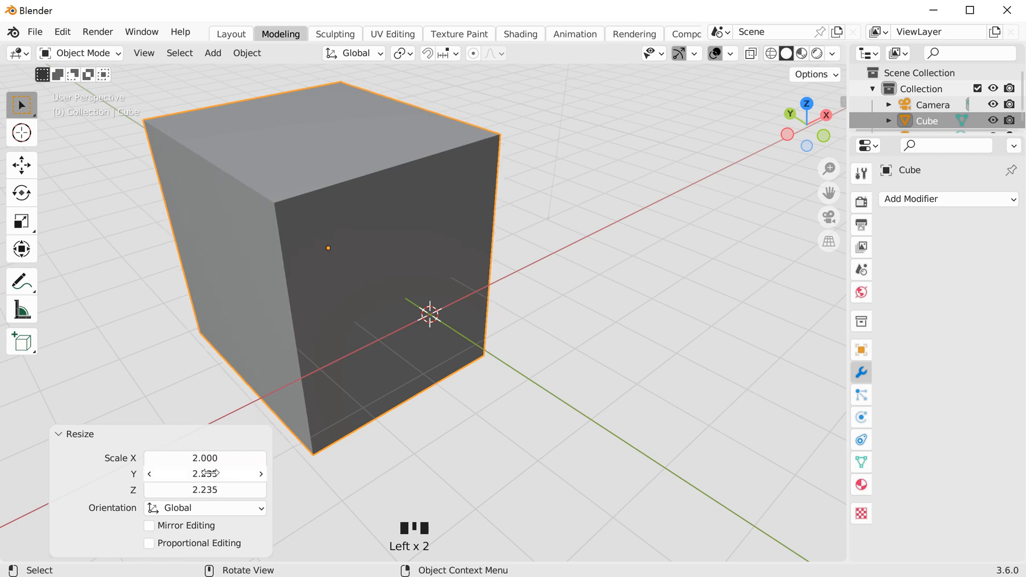
pyautogui.click(209, 474)
pyautogui.write('2')
pyautogui.doubleClick(211, 490)
pyautogui.write('2')
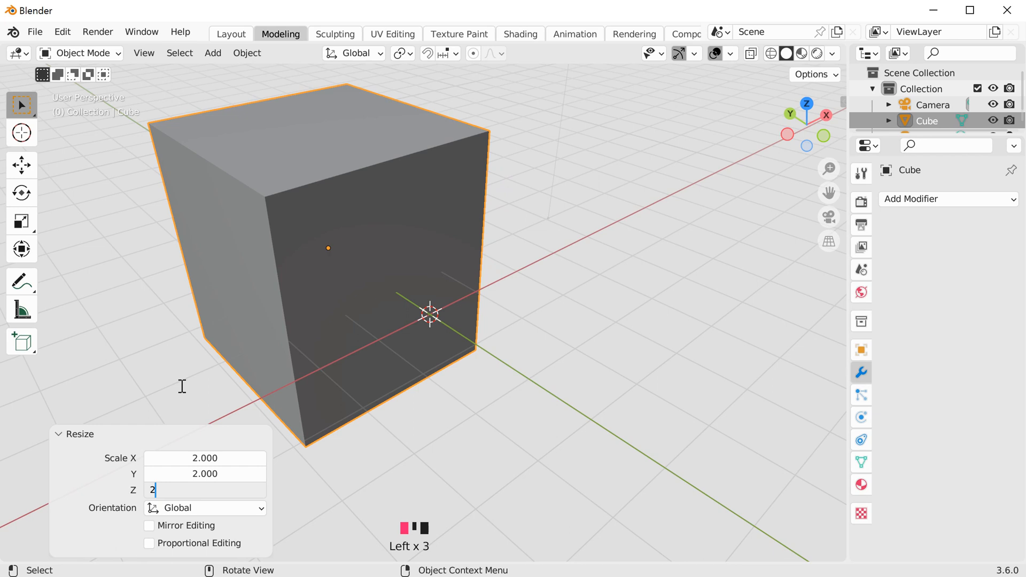
pyautogui.press('Return')
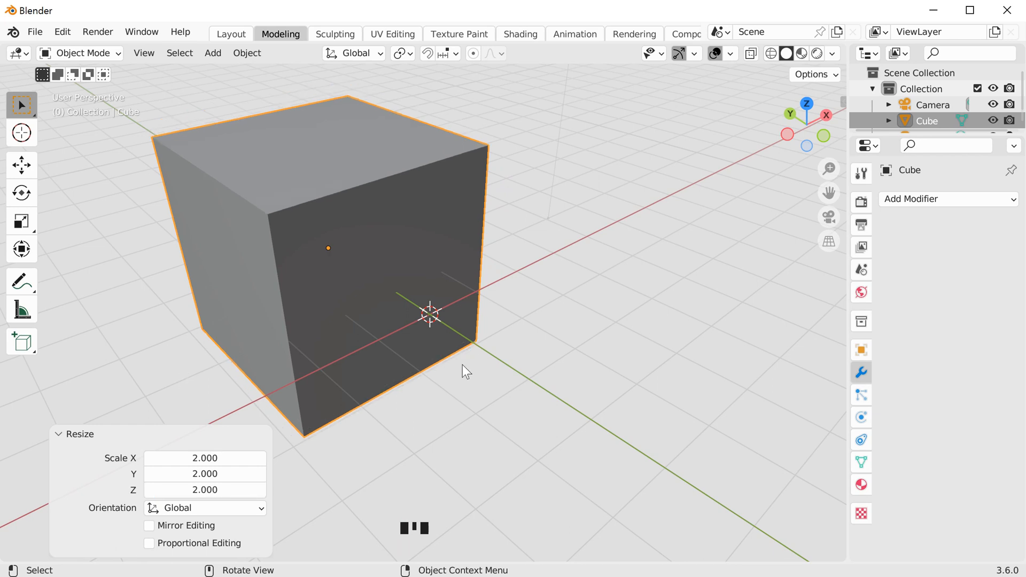
pyautogui.click(439, 426)
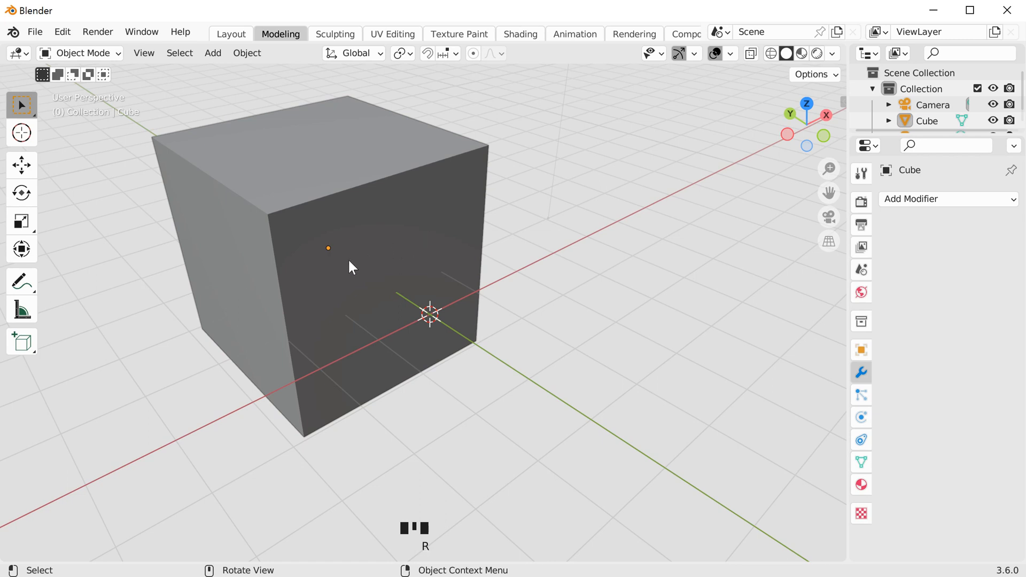
# Select the cube and try rotating it freely, cancelling the rotation.
pyautogui.click(363, 272)
pyautogui.press('r')
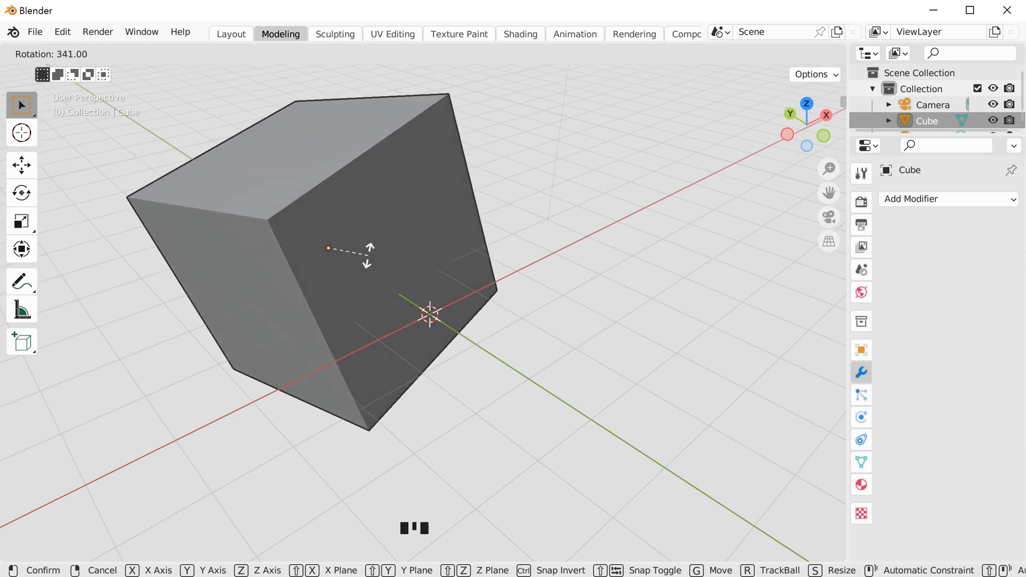
pyautogui.press('Escape')
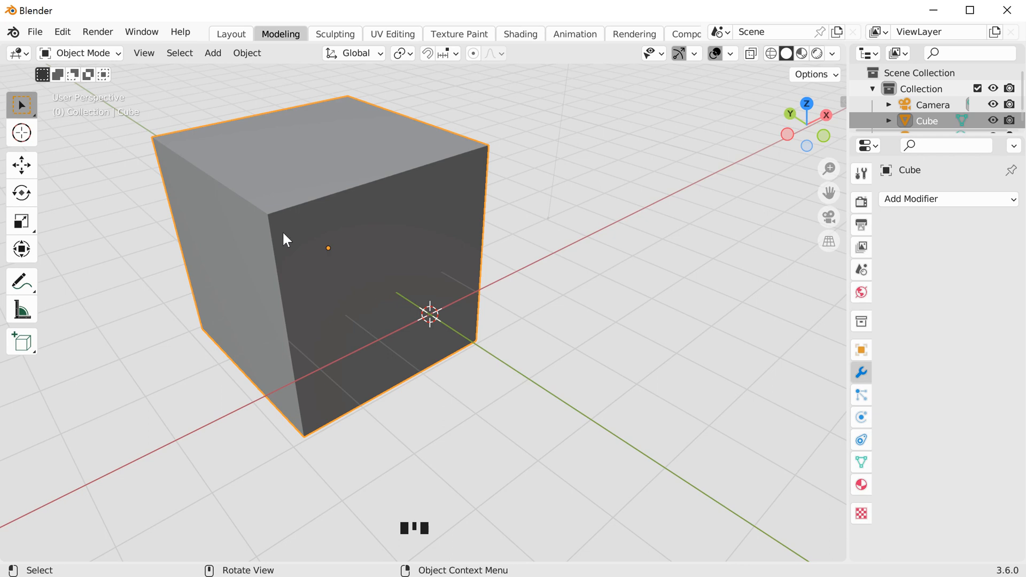
# Annotate the viewport with a curved rotation arrow over the cube, a line along the Y axis ending in a circle, and a circle around the gizmo's Y.
pyautogui.click(21, 282)
pyautogui.moveTo(468, 213)
pyautogui.mouseDown()
pyautogui.moveTo(445, 165)
pyautogui.moveTo(294, 140)
pyautogui.moveTo(229, 270)
pyautogui.moveTo(253, 255)
pyautogui.mouseUp()
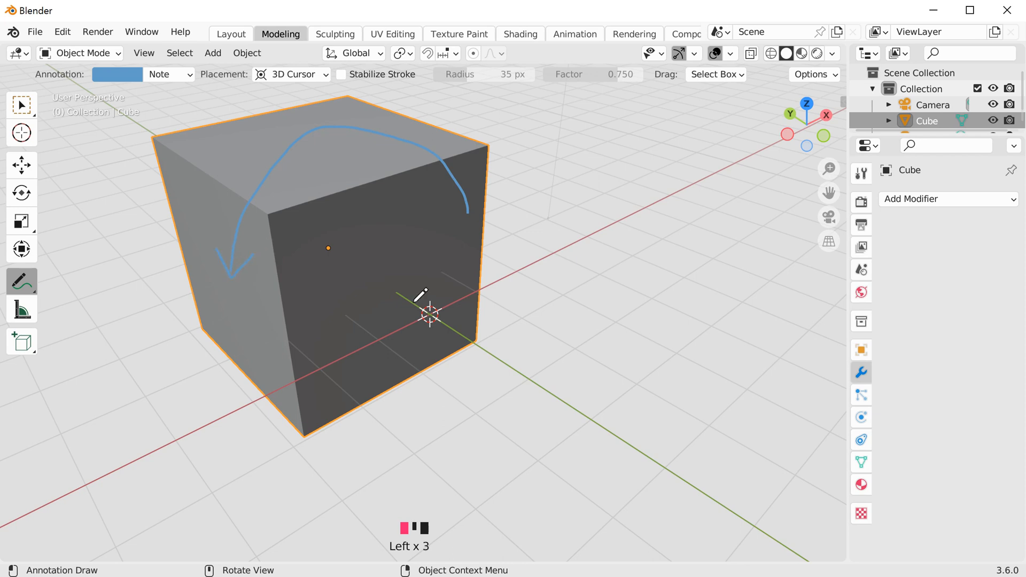
pyautogui.moveTo(336, 250)
pyautogui.mouseDown()
pyautogui.moveTo(545, 384)
pyautogui.moveTo(554, 411)
pyautogui.moveTo(545, 367)
pyautogui.moveTo(537, 422)
pyautogui.mouseUp()
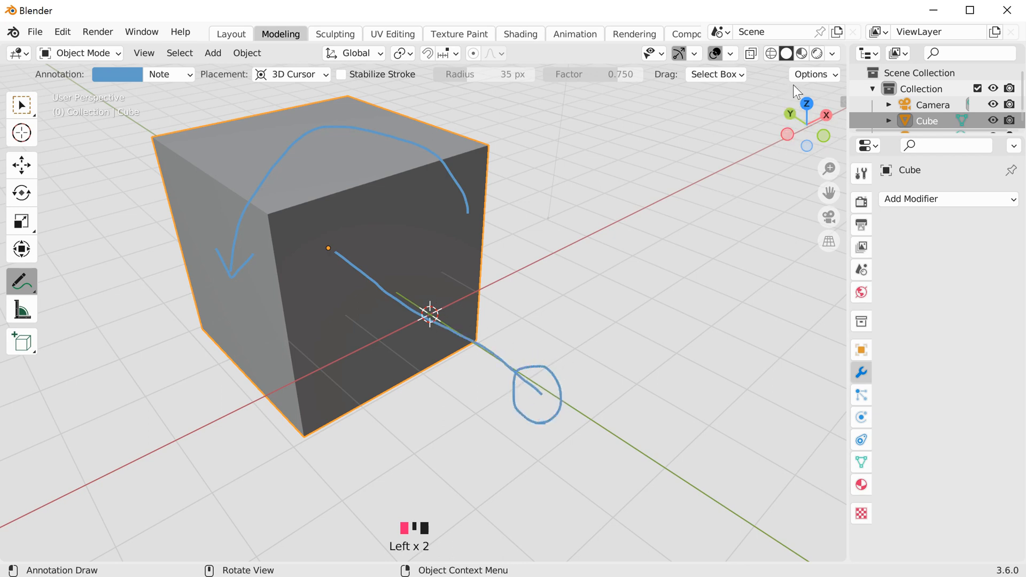
pyautogui.moveTo(768, 81)
pyautogui.mouseDown()
pyautogui.moveTo(783, 127)
pyautogui.moveTo(771, 82)
pyautogui.mouseUp()
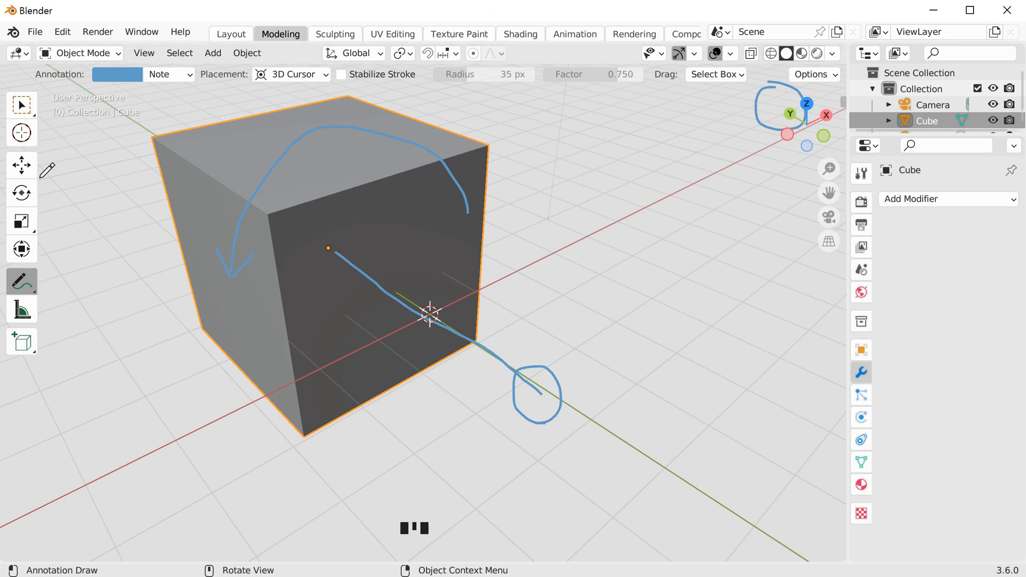
pyautogui.click(22, 105)
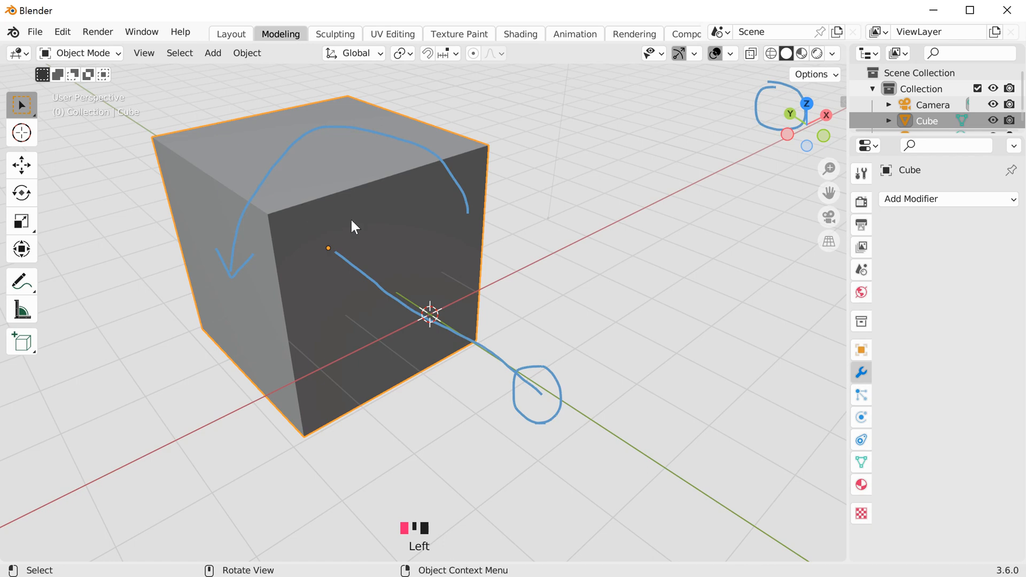
# Try rotating the cube about the global Y axis, following the drawn arrow's direction, and cancel the rotation.
pyautogui.press('r')
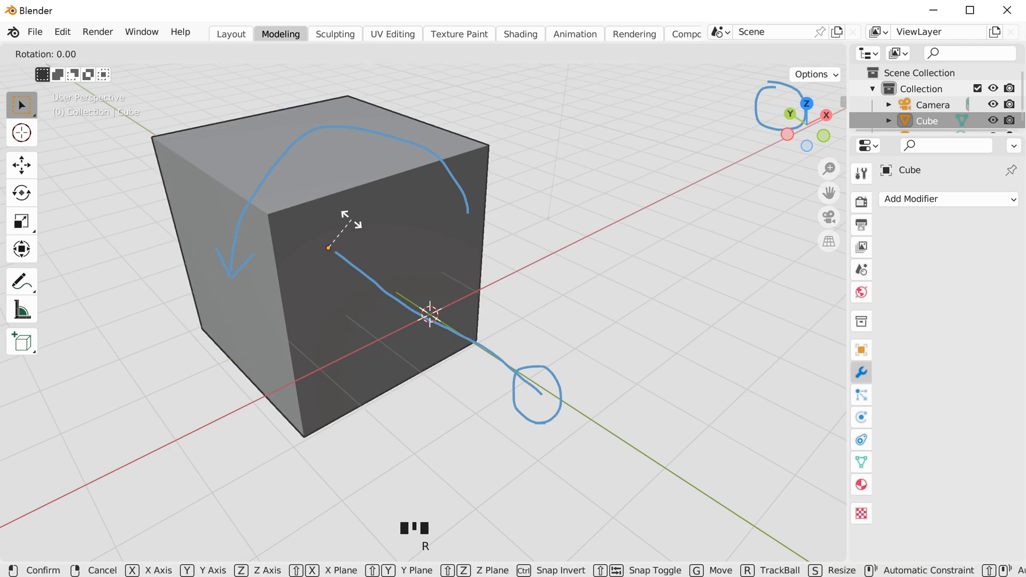
pyautogui.press('y')
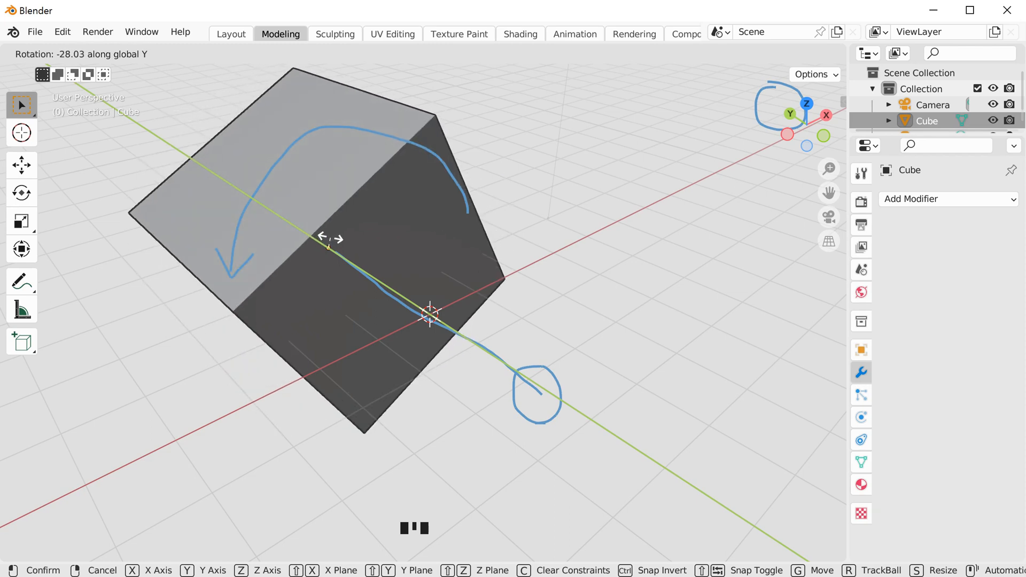
pyautogui.rightClick(330, 239)
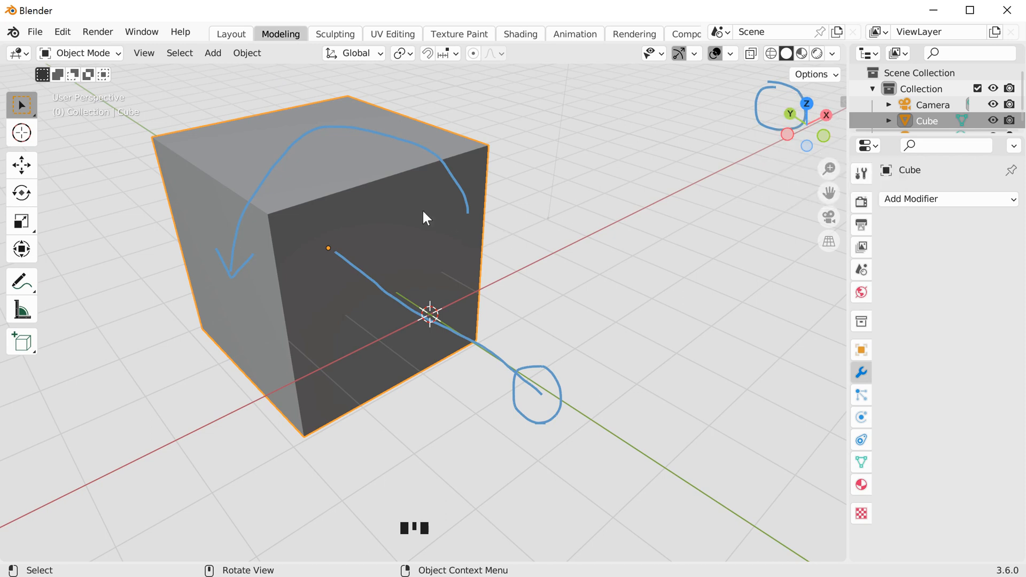
# Annotate an arrow pointing into the cube's side, with dashed and solid strokes leading out from the opposite side along the X direction.
pyautogui.click(21, 280)
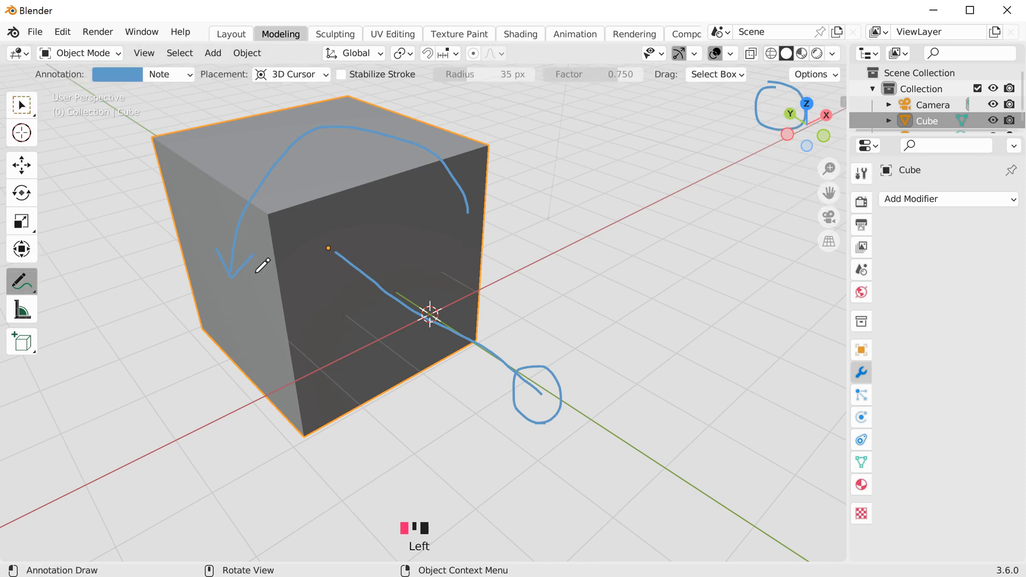
pyautogui.moveTo(175, 350); pyautogui.dragTo(242, 307)
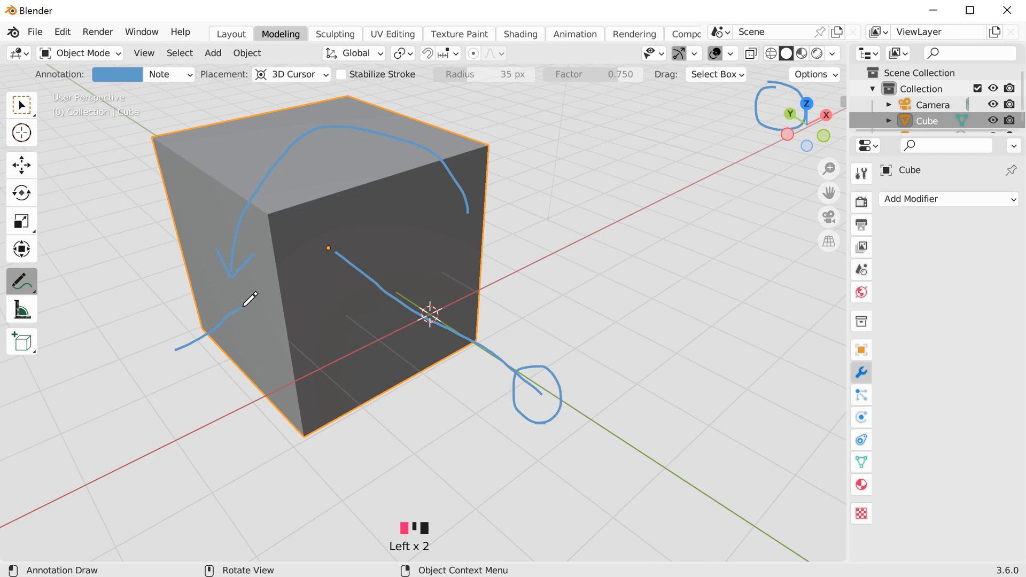
pyautogui.moveTo(482, 219); pyautogui.dragTo(502, 211)
pyautogui.moveTo(511, 203); pyautogui.dragTo(533, 194)
pyautogui.moveTo(548, 184); pyautogui.dragTo(589, 168)
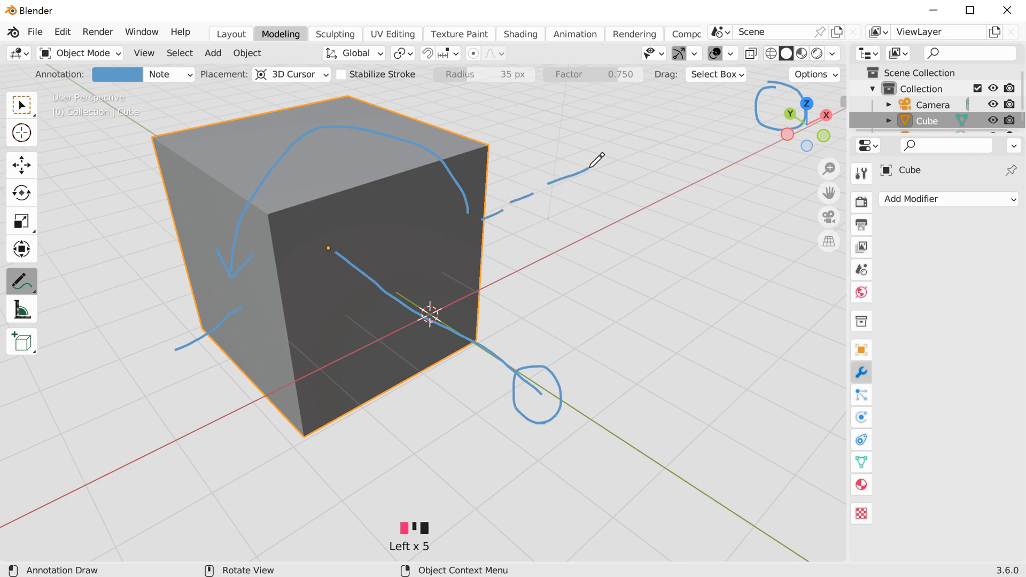
pyautogui.moveTo(483, 217)
pyautogui.mouseDown()
pyautogui.moveTo(552, 192)
pyautogui.moveTo(611, 154)
pyautogui.mouseUp()
pyautogui.moveTo(218, 313)
pyautogui.mouseDown()
pyautogui.moveTo(240, 310)
pyautogui.moveTo(232, 330)
pyautogui.mouseUp()
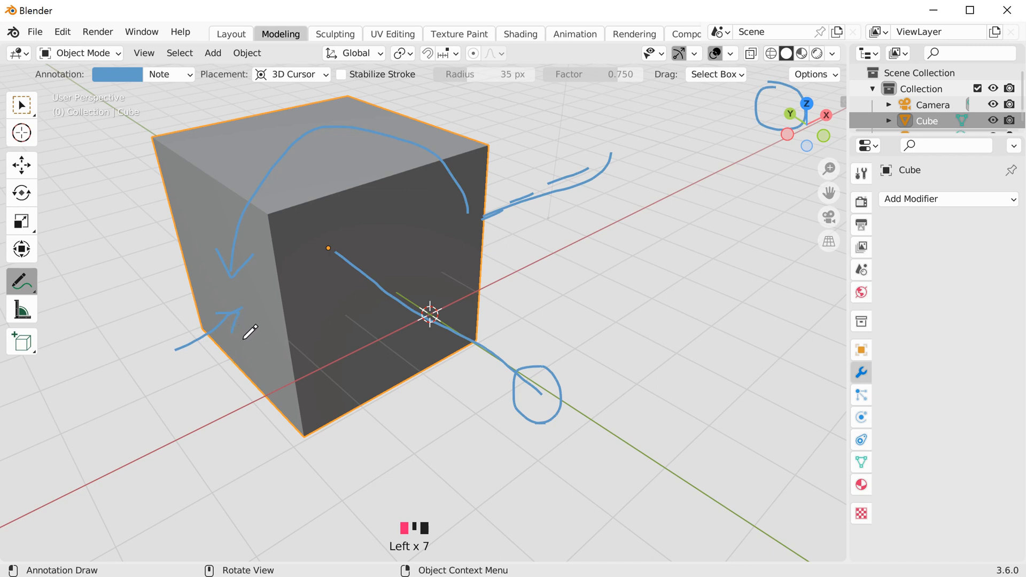
pyautogui.click(21, 104)
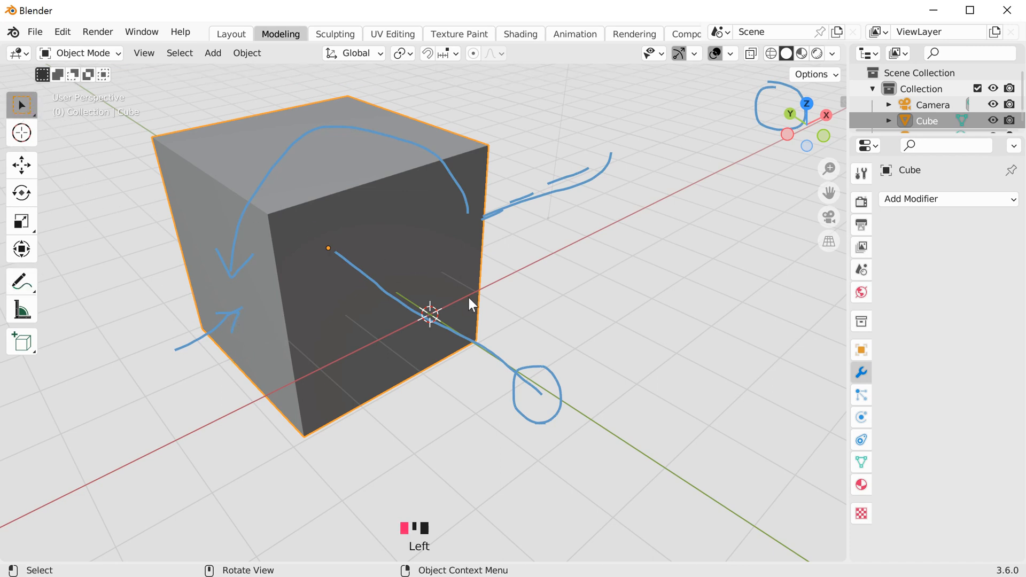
# Try rotating the cube about the global Y axis and about the global X axis, cancelling both rotations.
pyautogui.press('r')
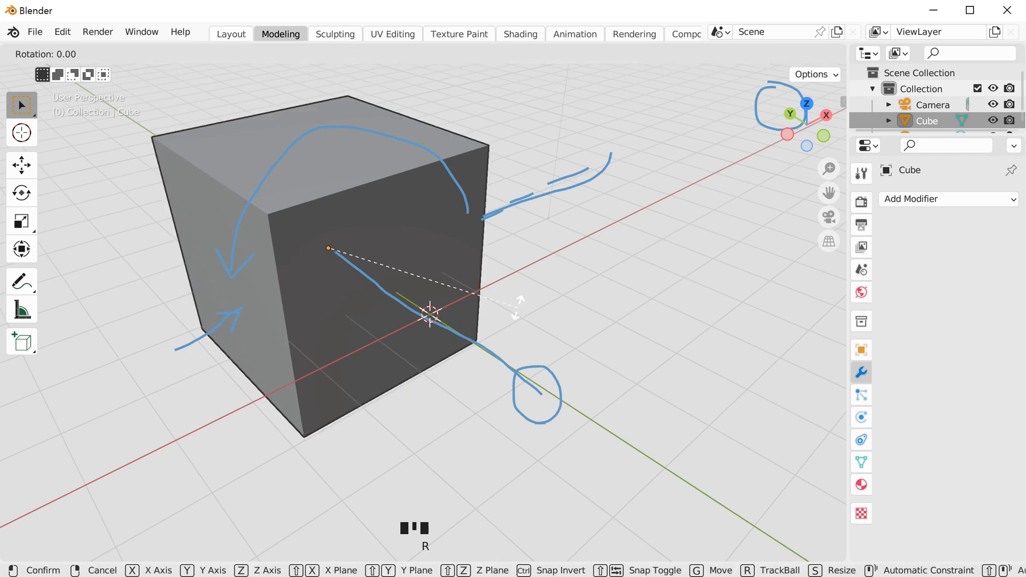
pyautogui.press('y')
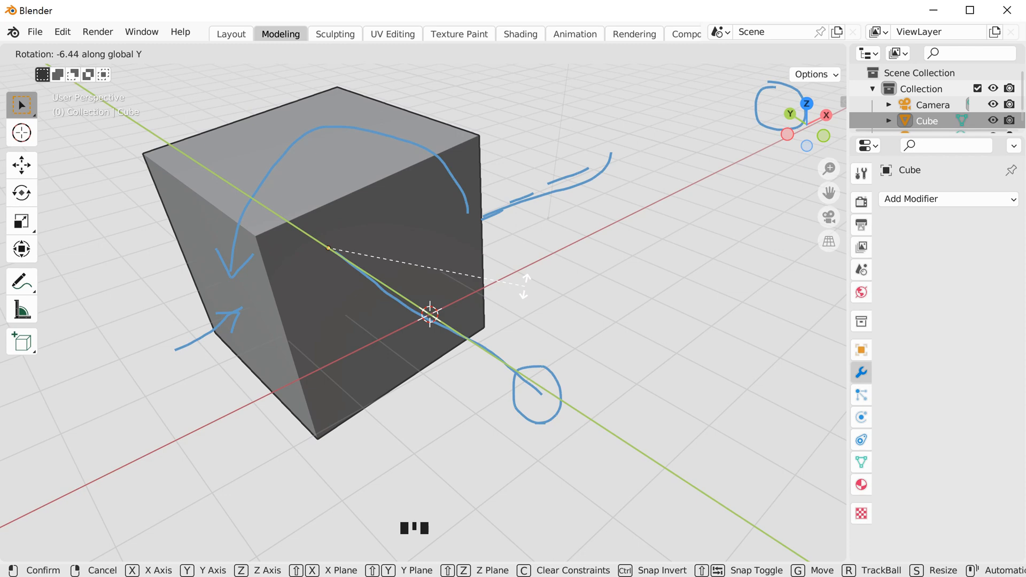
pyautogui.rightClick(525, 286)
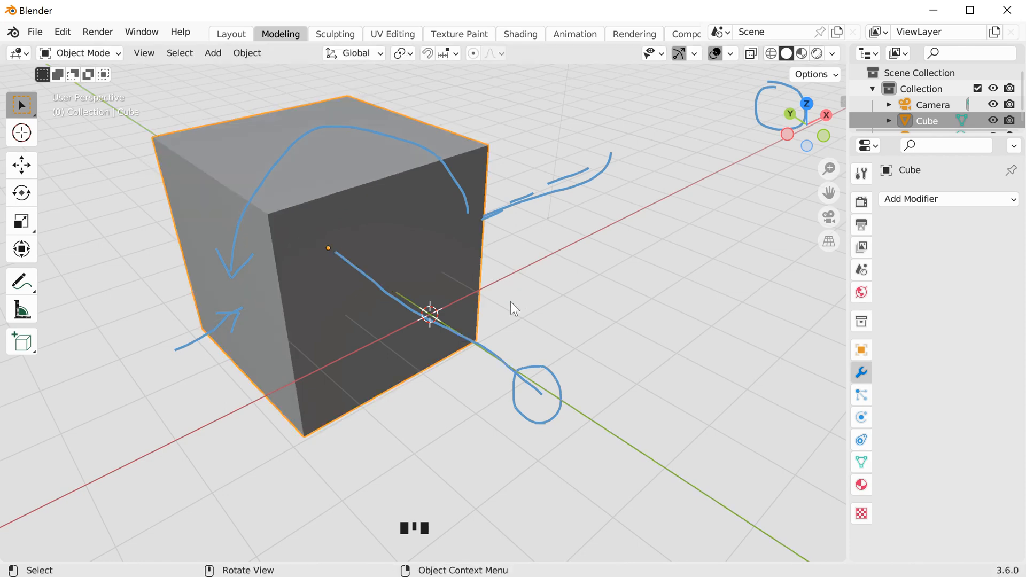
pyautogui.press('r')
pyautogui.press('x')
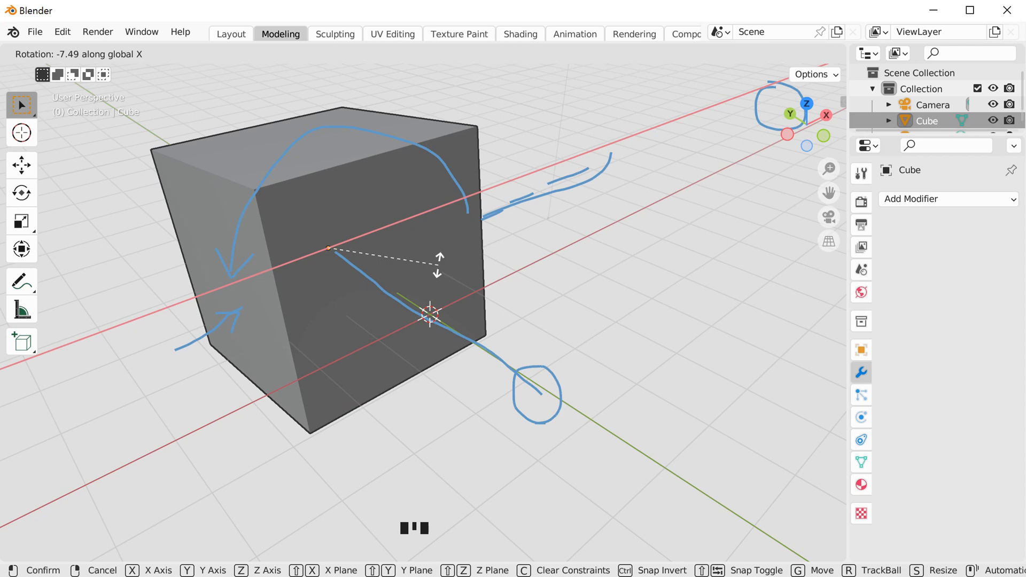
pyautogui.rightClick(437, 263)
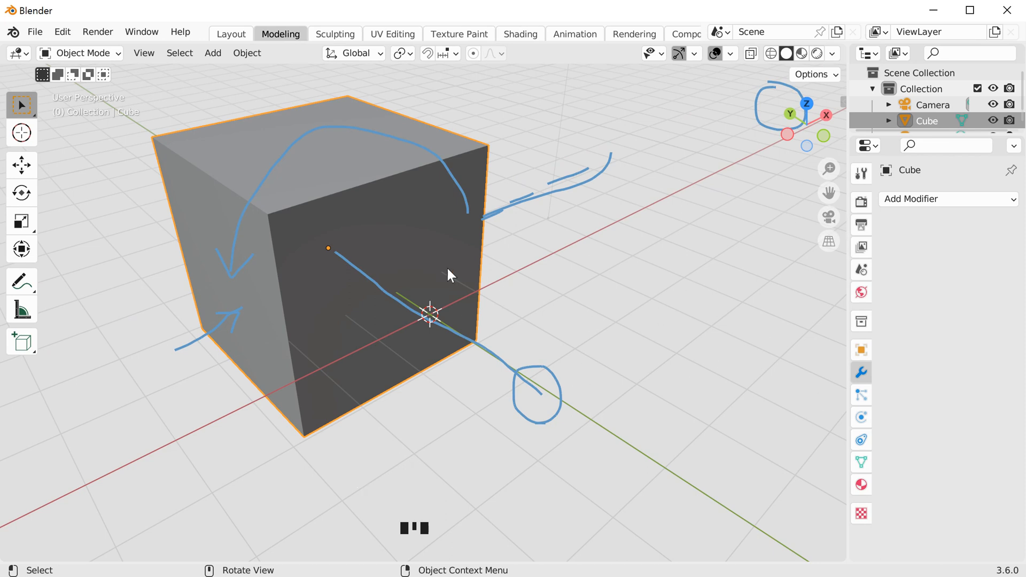
# Erase all annotation strokes over the cube, the Y axis and the navigation gizmo, and return to the select tool.
pyautogui.click(22, 283)
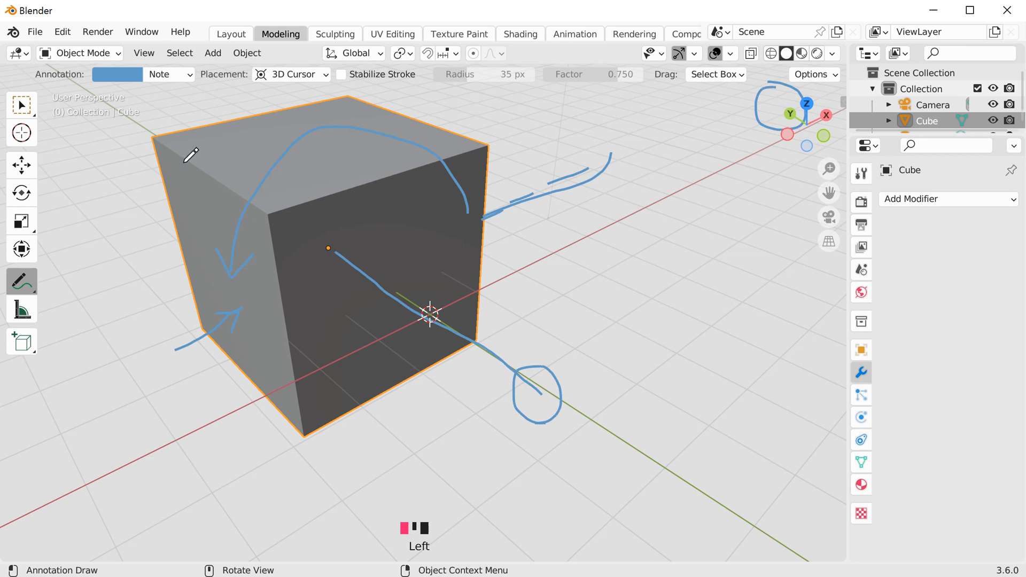
pyautogui.moveTo(27, 282)
pyautogui.mouseDown()
pyautogui.moveTo(56, 370)
pyautogui.moveTo(85, 374)
pyautogui.mouseUp()
pyautogui.moveTo(243, 299)
pyautogui.mouseDown()
pyautogui.moveTo(238, 314)
pyautogui.moveTo(197, 328)
pyautogui.moveTo(247, 302)
pyautogui.moveTo(238, 213)
pyautogui.moveTo(315, 126)
pyautogui.moveTo(419, 137)
pyautogui.moveTo(490, 215)
pyautogui.moveTo(617, 156)
pyautogui.moveTo(561, 182)
pyautogui.mouseUp()
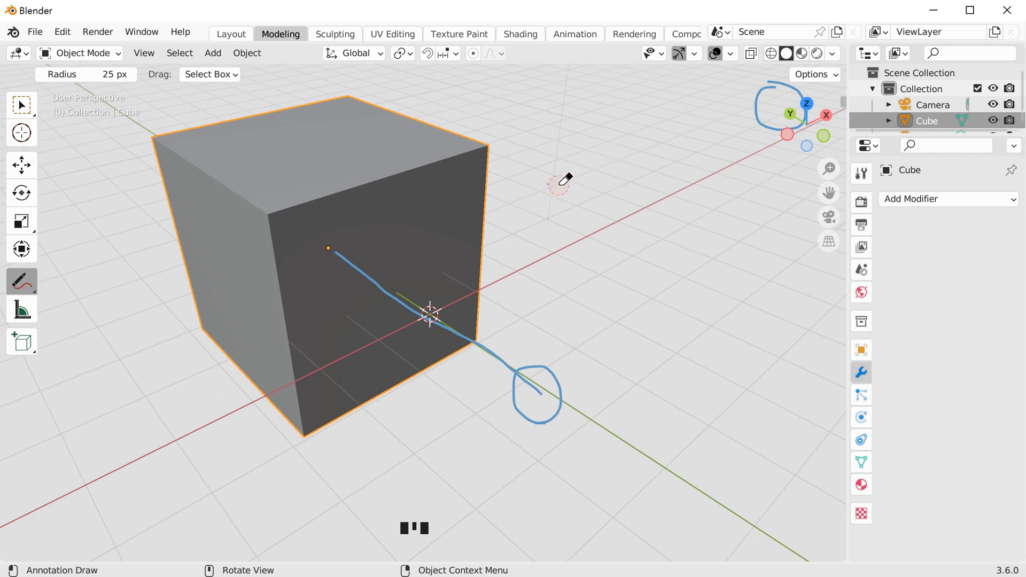
pyautogui.moveTo(338, 245)
pyautogui.mouseDown()
pyautogui.moveTo(458, 336)
pyautogui.moveTo(517, 360)
pyautogui.moveTo(540, 419)
pyautogui.moveTo(556, 378)
pyautogui.moveTo(543, 382)
pyautogui.moveTo(548, 392)
pyautogui.mouseUp()
pyautogui.moveTo(770, 125)
pyautogui.mouseDown()
pyautogui.moveTo(761, 81)
pyautogui.moveTo(801, 72)
pyautogui.moveTo(798, 120)
pyautogui.moveTo(773, 129)
pyautogui.mouseUp()
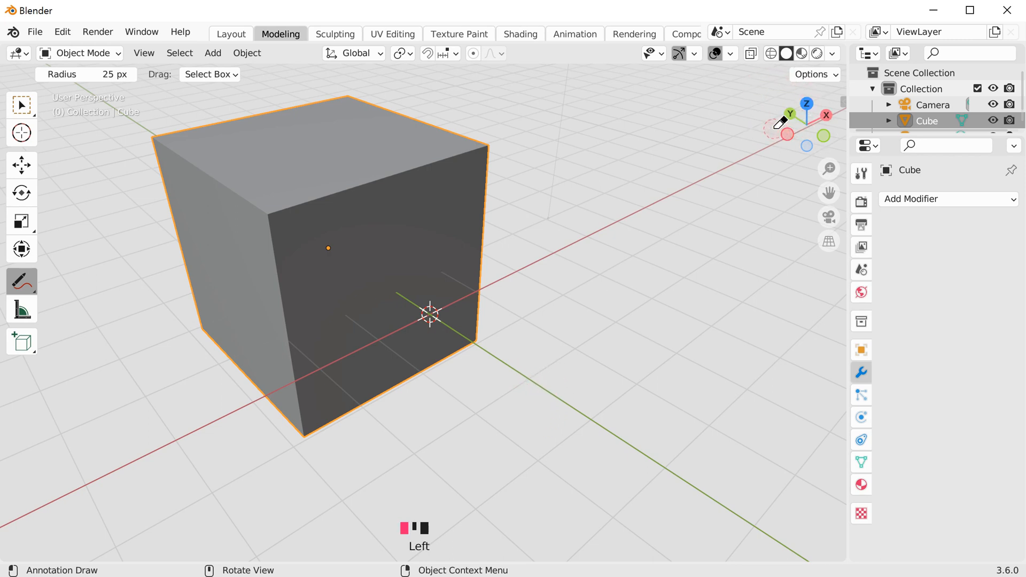
pyautogui.click(21, 107)
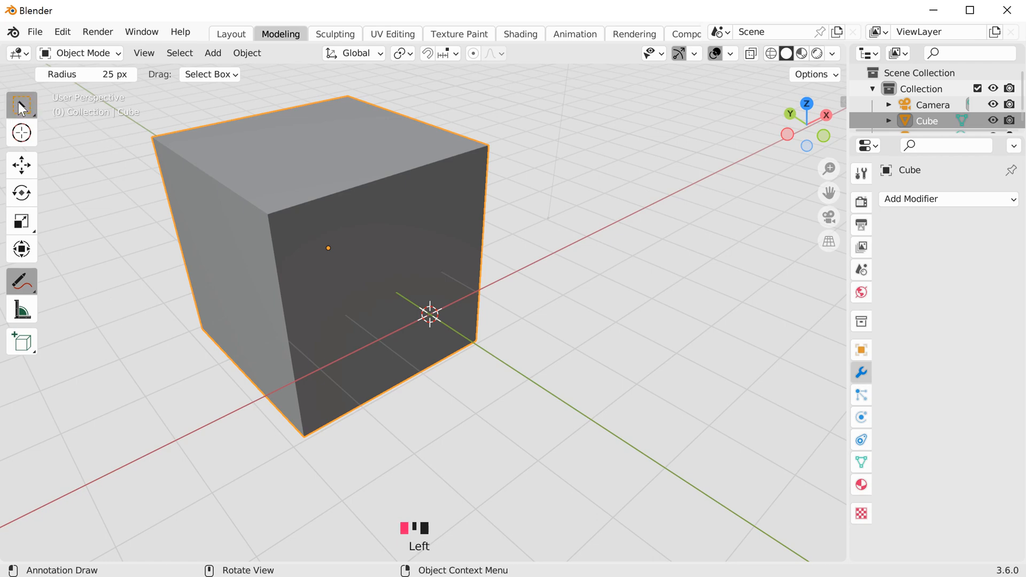
# Look over the available interaction modes for the cube and toggle between Edit Mode and Object Mode, ending in Object Mode.
pyautogui.keyDown('alt'); pyautogui.moveTo(424, 277); pyautogui.dragTo(566, 357, button='middle'); pyautogui.keyUp('alt')
pyautogui.scroll(5, 536, 327)
pyautogui.scroll(-7, 536, 326)
pyautogui.keyDown('alt'); pyautogui.moveTo(535, 396); pyautogui.dragTo(445, 369, button='middle'); pyautogui.keyUp('alt')
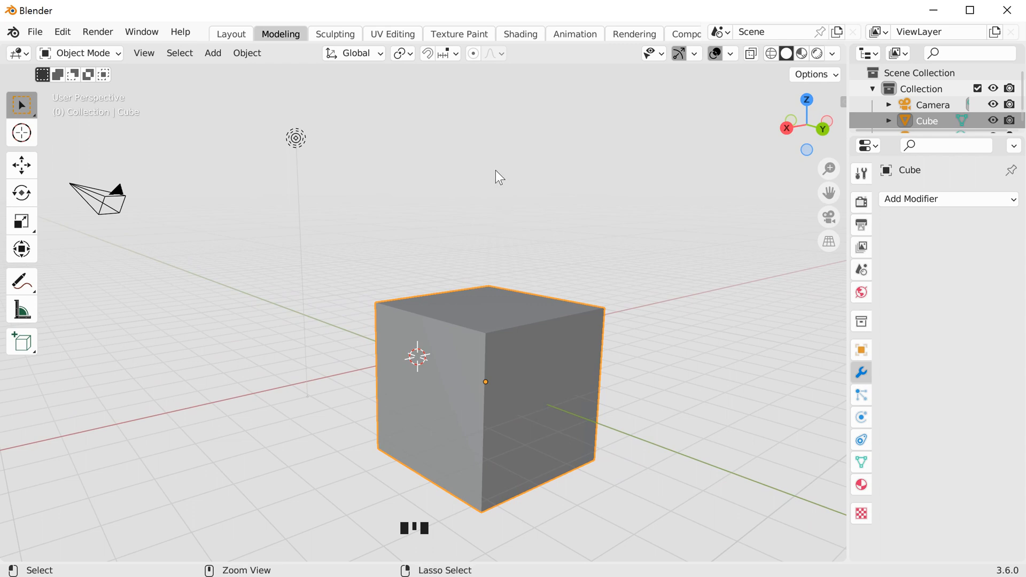
pyautogui.hotkey('ctrl', 'Tab')
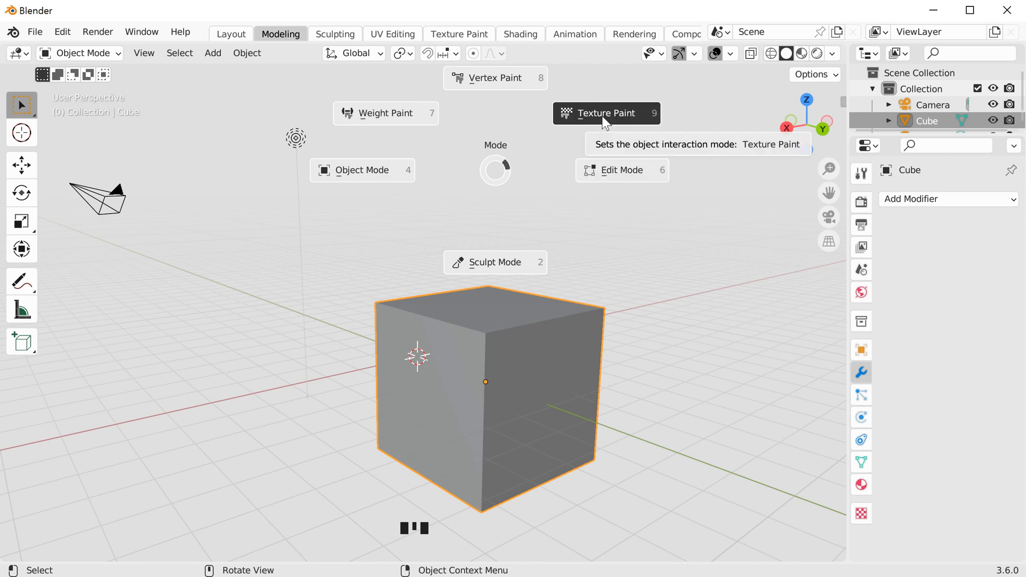
pyautogui.click(95, 51)
pyautogui.press('Tab')
pyautogui.press('Tab')
pyautogui.press('Tab')
pyautogui.press('Tab')
pyautogui.press('Tab')
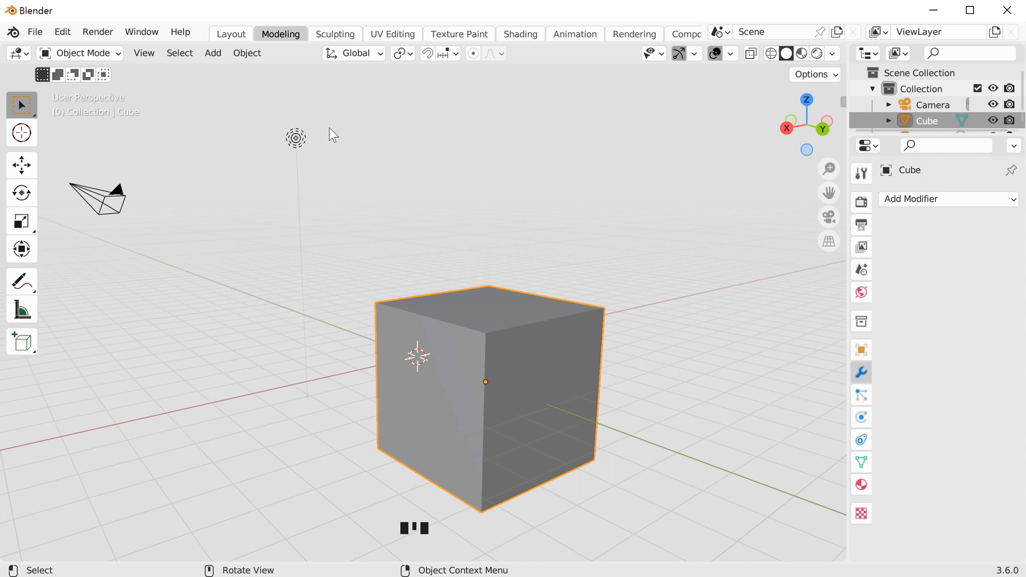
# View the cube in the Left orthographic view and switch to the Top orthographic view.
pyautogui.moveTo(512, 195)
pyautogui.mouseDown(button='middle')
pyautogui.moveTo(504, 220)
pyautogui.moveTo(502, 207)
pyautogui.mouseUp(button='middle')
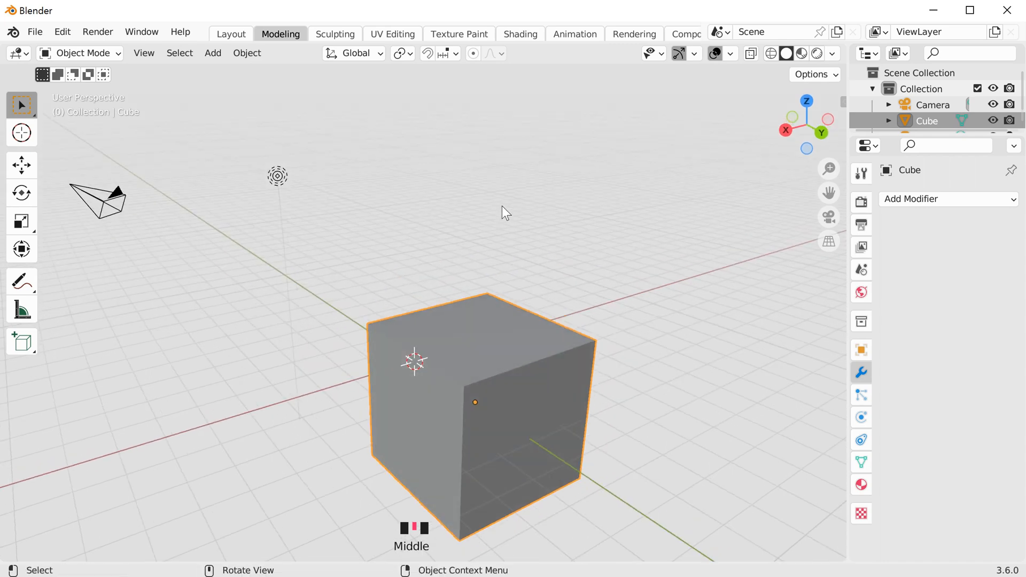
pyautogui.press('`')
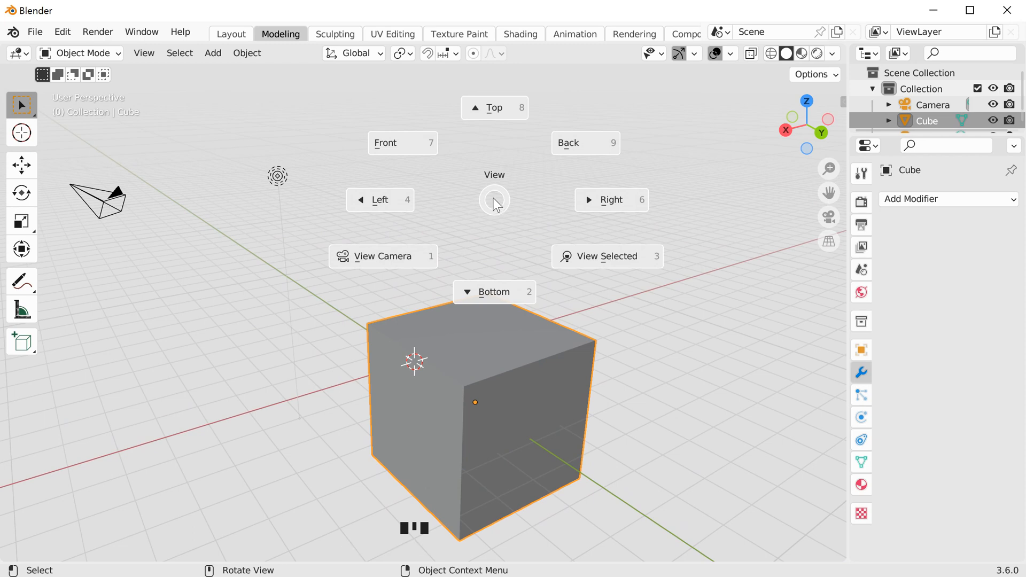
pyautogui.click(386, 198)
pyautogui.press('`')
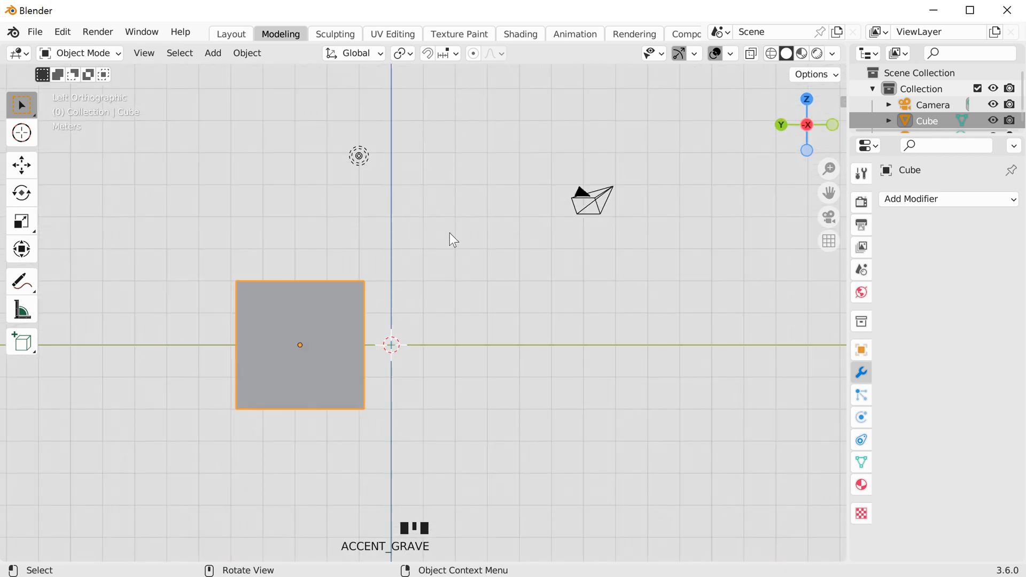
pyautogui.press('`')
pyautogui.press('`')
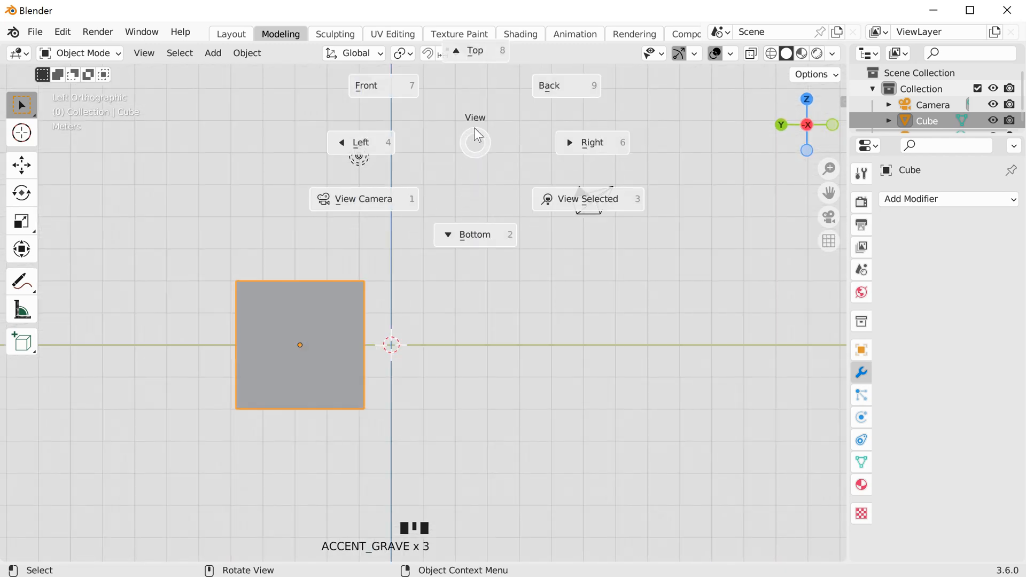
pyautogui.click(485, 54)
pyautogui.scroll(-2, 446, 277)
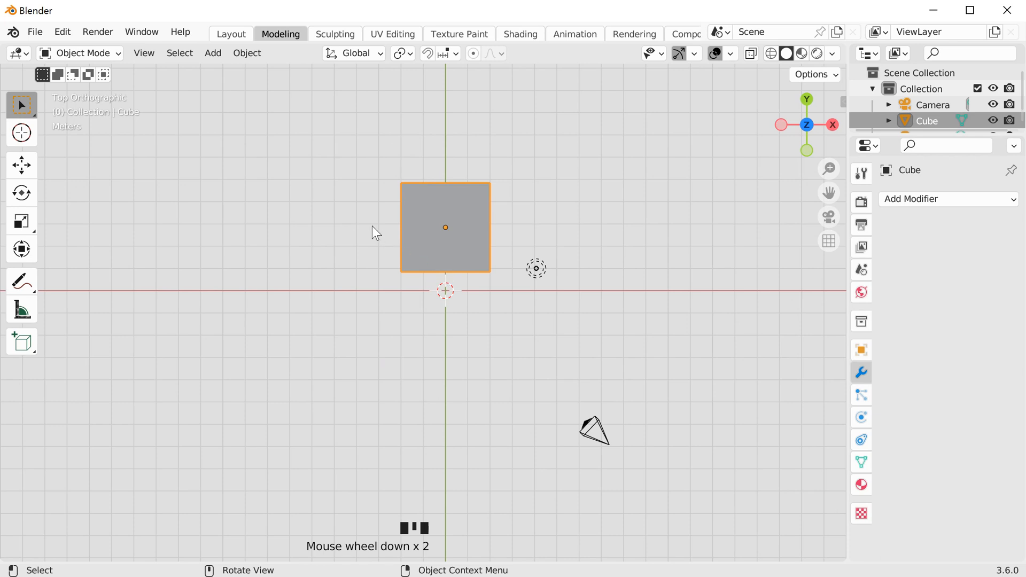